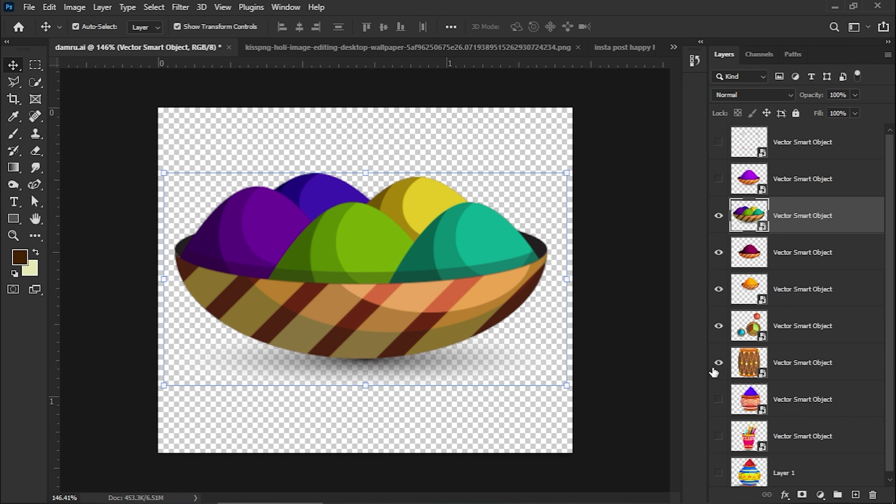
- Move the dark pink powder bowl off the drum to the open area at its lower right
click(719, 363)
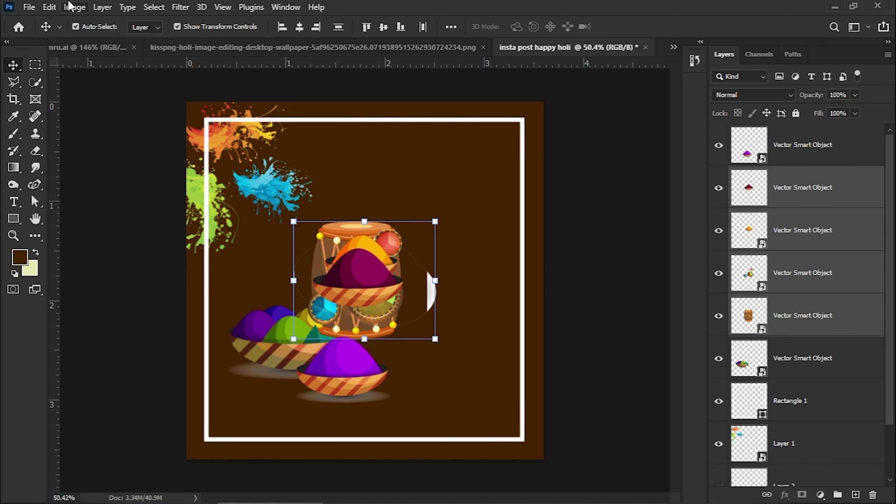
click(614, 252)
drag(432, 288, 504, 288)
scroll(525, 293, up, 2)
click(614, 222)
mouse_move(405, 267)
mouse_down()
mouse_move(423, 328)
mouse_move(416, 370)
mouse_up()
- Select the stray white arc beside the dark pink bowl with the Polygonal Lasso, delete it, and deselect
key(m)
drag(459, 314, 463, 335)
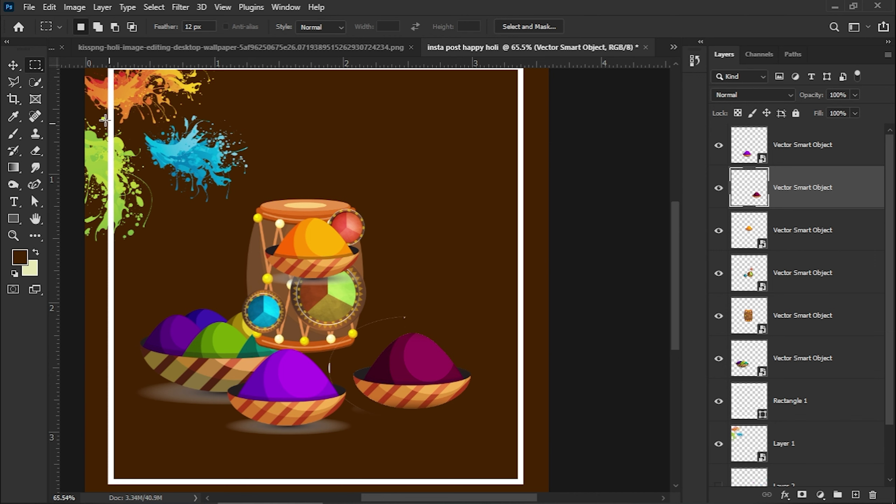
key(v)
drag(399, 411, 474, 346)
scroll(478, 273, up, 9)
key(m)
drag(529, 230, 373, 248)
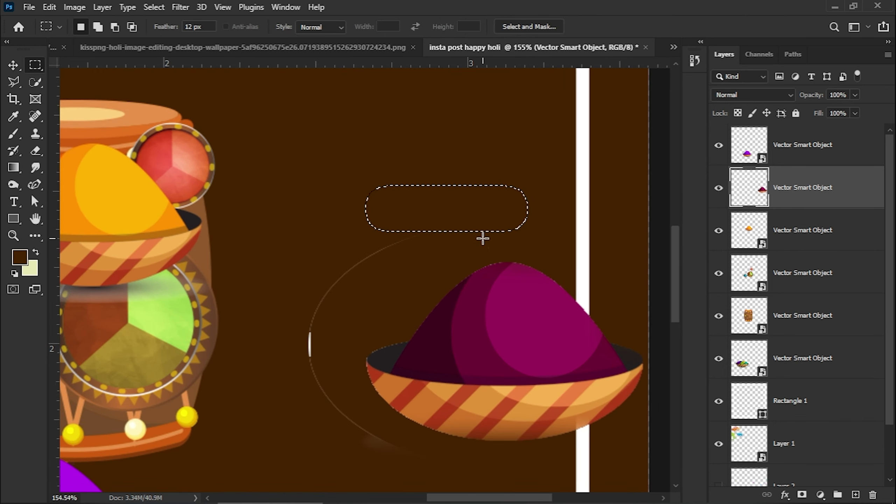
key(l)
click(476, 233)
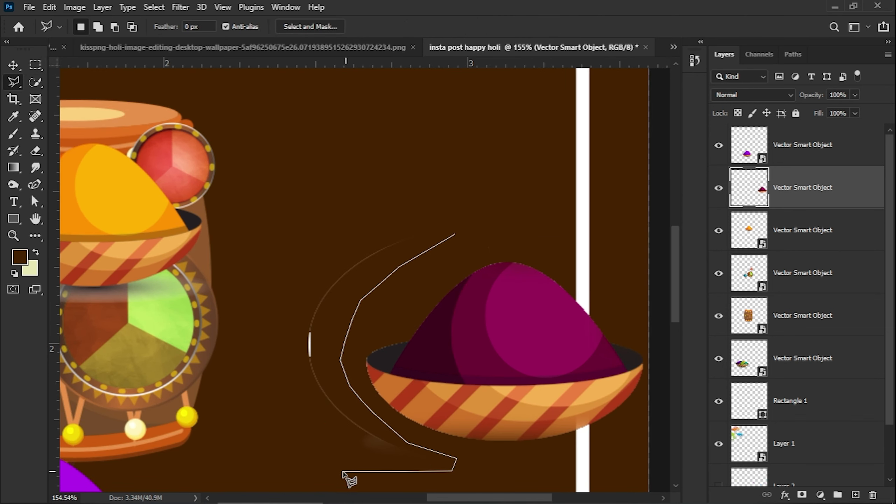
click(476, 242)
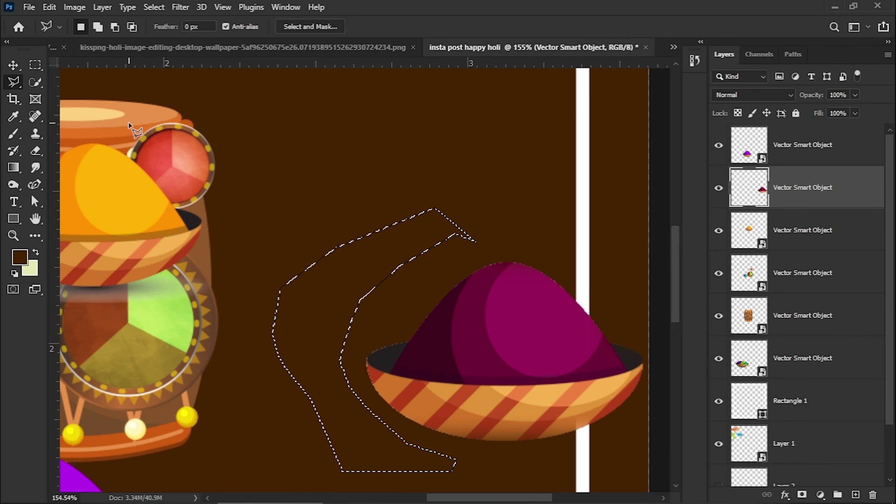
scroll(129, 123, down, 2)
key(ctrl+d)
- Move the dark pink bowl back inside the white frame, to the right of the drum
click(14, 67)
click(275, 198)
scroll(469, 316, down, 4)
click(445, 322)
scroll(455, 316, down, 7)
drag(465, 311, 428, 333)
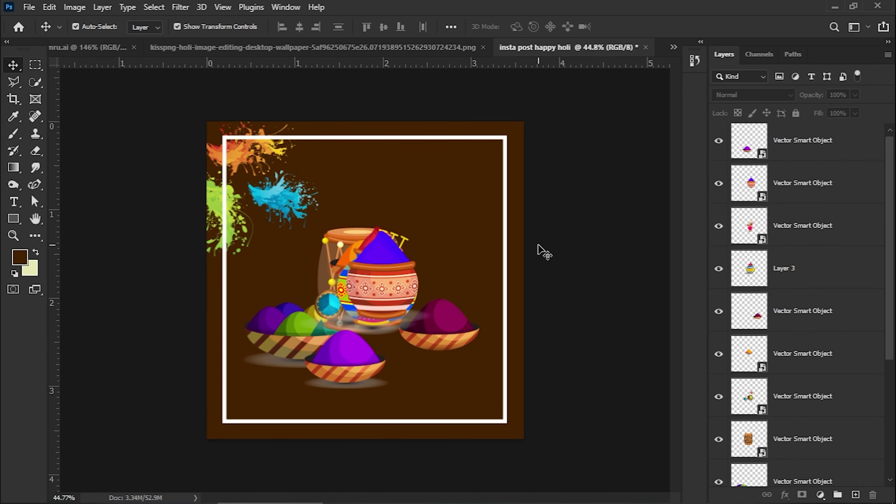
- Hide all the pot, bowl, bucket and disc layers so only the drum remains with the frame and splashes
click(718, 183)
click(719, 225)
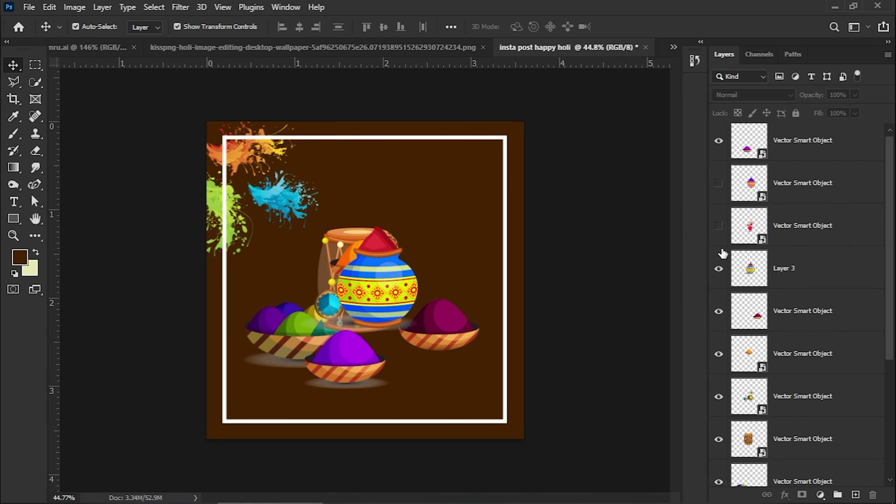
click(719, 226)
click(718, 141)
scroll(719, 187, down, 2)
click(718, 187)
click(718, 230)
click(719, 358)
click(719, 359)
click(719, 401)
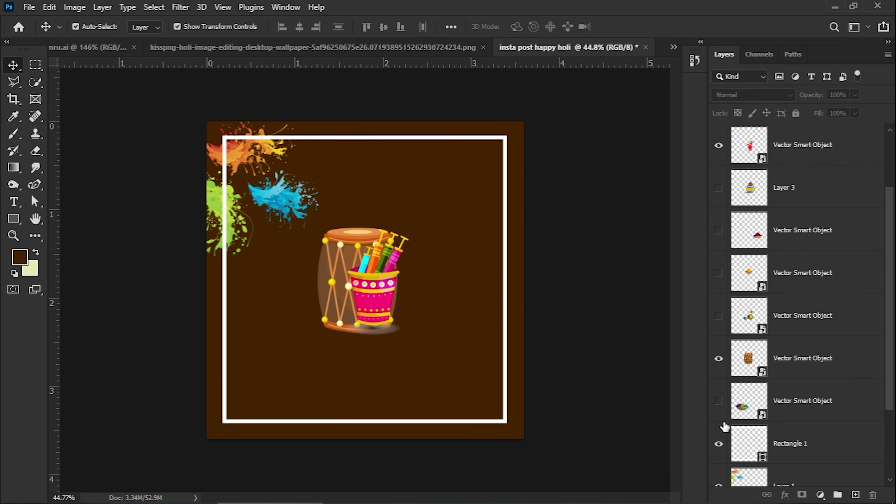
click(719, 444)
click(719, 145)
click(719, 444)
- Move the drum down to the lower centre of the post and undo its slight counterclockwise tilt
click(374, 311)
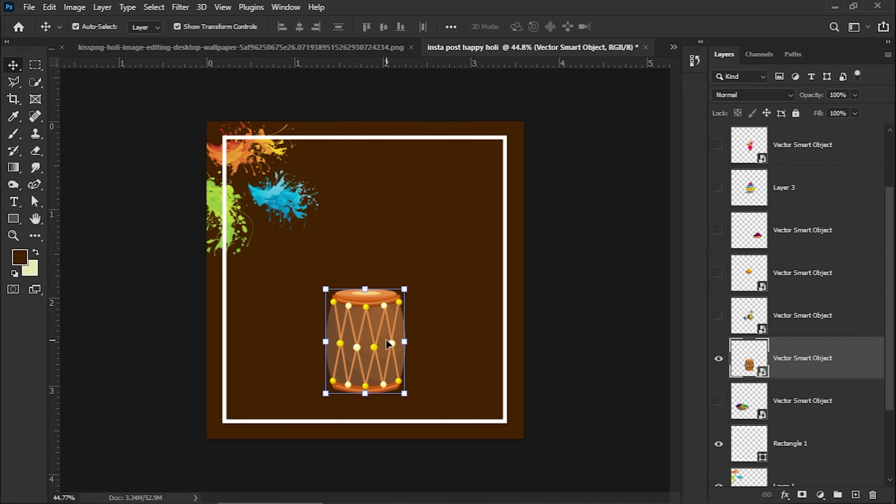
scroll(386, 339, up, 2)
drag(389, 352, 369, 365)
drag(437, 272, 439, 256)
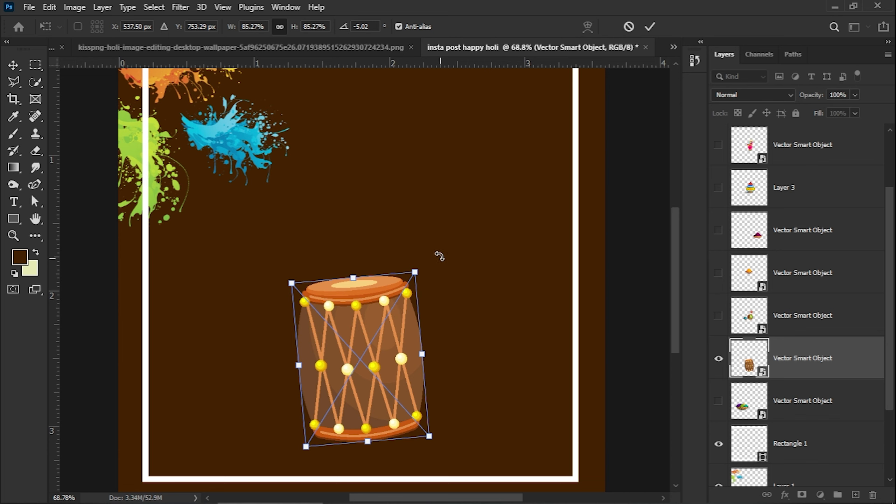
click(649, 27)
key(ctrl+z)
- Show the pink water-gun bucket layer and send it backward behind the drum
click(718, 145)
drag(380, 293, 397, 319)
key(ctrl+[)
key(ctrl+[)
key(ctrl+[)
key(ctrl+[)
key(ctrl+[)
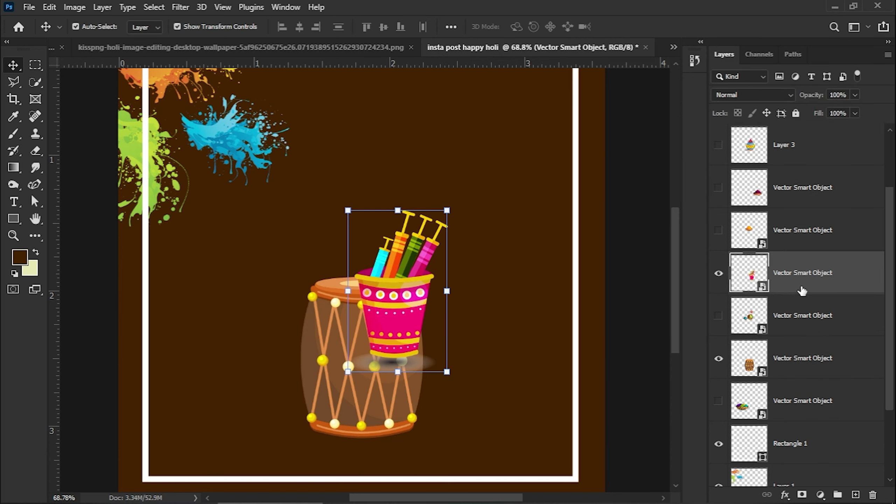
- Enlarge the bucket slightly, tilt it about -1.5 degrees, and place it behind the drum's left side
drag(447, 210, 460, 193)
drag(426, 276, 301, 298)
drag(349, 209, 346, 207)
drag(300, 305, 311, 313)
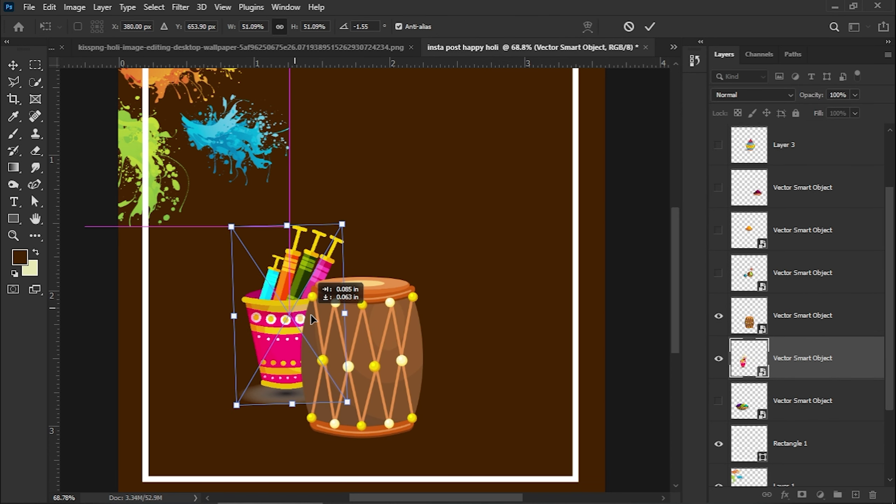
scroll(312, 319, down, 2)
click(649, 27)
- Show the decorative discs layer, shrink it, and place it in the frame's upper-right corner
click(718, 272)
drag(390, 273, 456, 235)
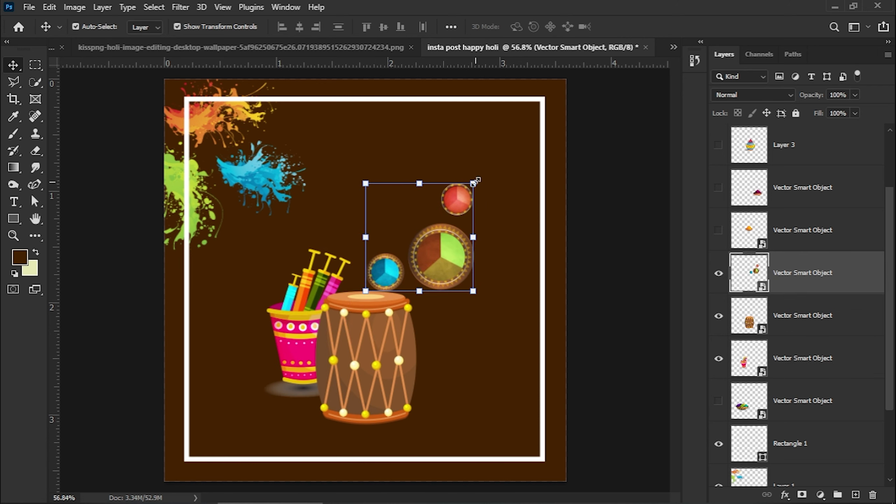
drag(475, 183, 454, 210)
drag(425, 252, 485, 168)
drag(513, 239, 476, 201)
drag(452, 174, 481, 174)
drag(504, 201, 482, 178)
drag(463, 148, 518, 136)
key(Return)
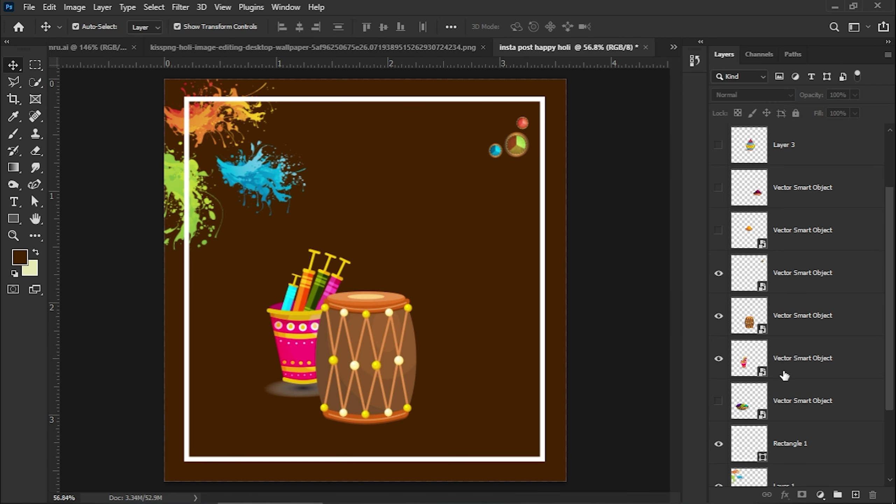
- Show the multicoloured powder bowl layer and reorder it above the drum layer
click(719, 401)
drag(808, 386, 820, 294)
drag(264, 339, 284, 388)
drag(805, 321, 750, 299)
- Scale down the multicoloured bowl and place it in front of the bucket and the drum's left edge
drag(328, 408, 337, 405)
click(502, 395)
click(357, 402)
drag(394, 356, 330, 387)
key(Return)
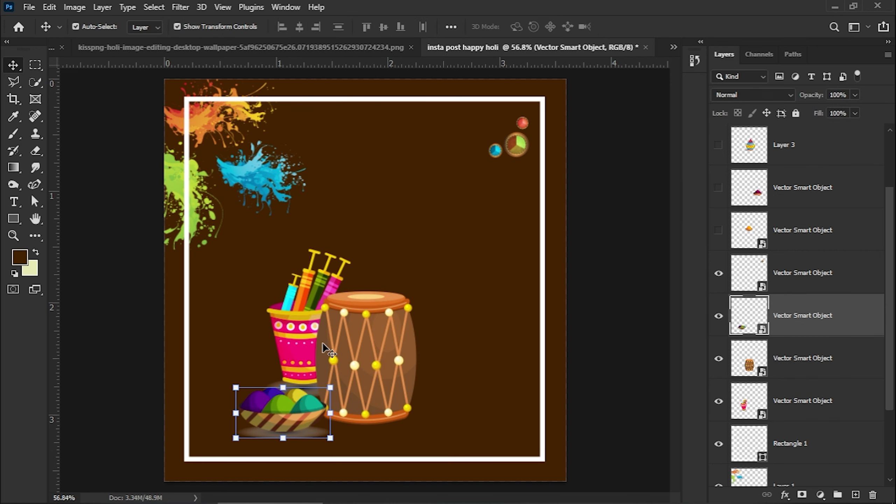
drag(303, 413, 321, 400)
scroll(319, 399, up, 7)
click(529, 385)
- Show the orange powder bowl and place it to the right of the drum's base
scroll(330, 386, down, 8)
click(719, 230)
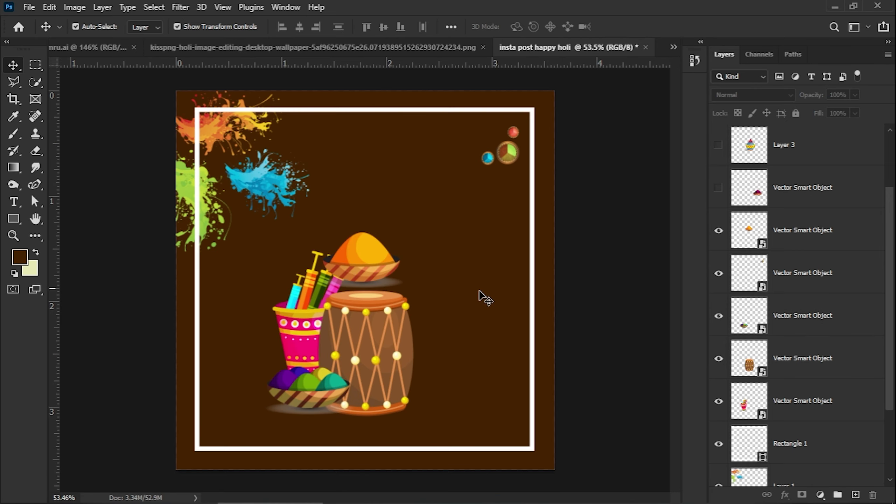
drag(376, 253, 472, 378)
- Show the blue-striped pot on Layer 3, scale it to 47.67%, and move it to the drum's right side
click(718, 145)
click(787, 144)
drag(494, 227, 419, 294)
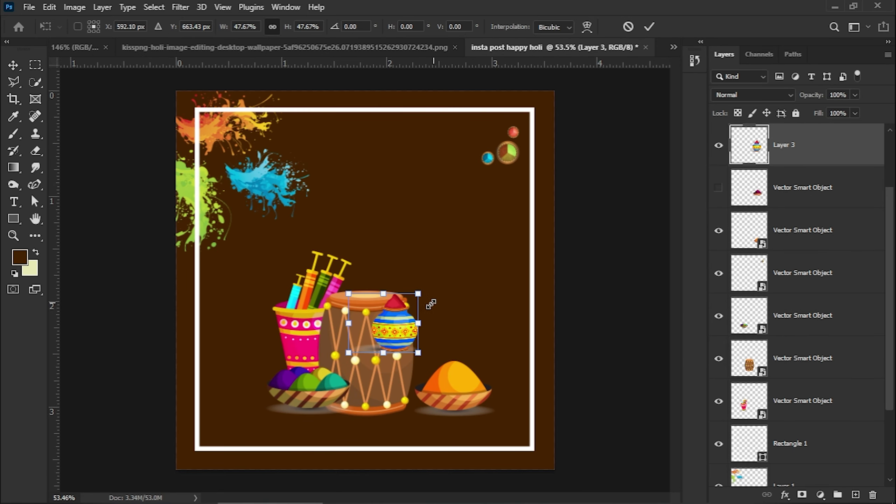
key(Return)
drag(395, 330, 425, 360)
- Move Layer 3 behind the drum and orange bowl, and slightly enlarge and reposition the blue-striped pot
drag(794, 144, 811, 378)
drag(454, 323, 471, 308)
key(Return)
click(548, 122)
drag(428, 371, 431, 366)
- Show the purple powder bowl, shrink it, and place it between the drum and the orange bowl
scroll(753, 181, up, 3)
click(718, 145)
drag(347, 382, 535, 378)
drag(581, 336, 528, 370)
drag(506, 390, 421, 396)
drag(419, 410, 418, 416)
key(Return)
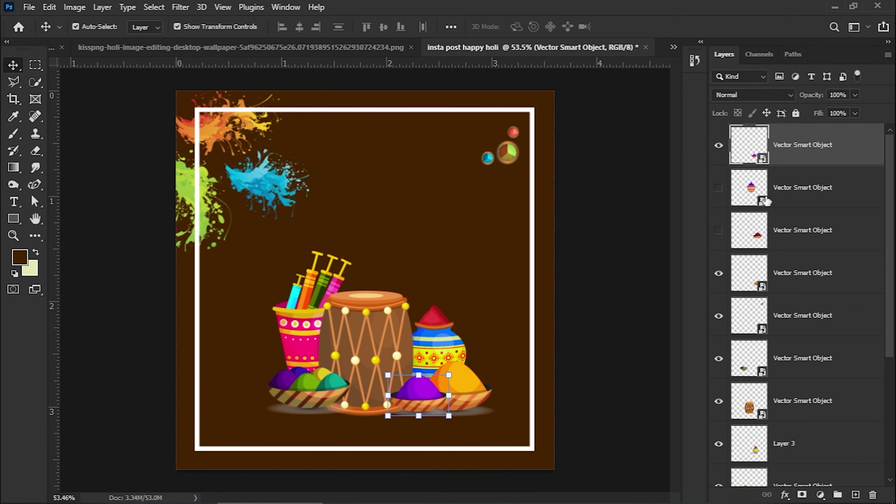
- Show the pink pot with violet powder, shrink it, and place it to the left of the bucket
click(719, 187)
drag(384, 266, 249, 375)
drag(324, 322, 255, 383)
drag(223, 406, 263, 359)
key(Return)
- Send the pink pot behind the drum and multicoloured bowl, and resize it to sit against the bucket
drag(798, 192, 798, 335)
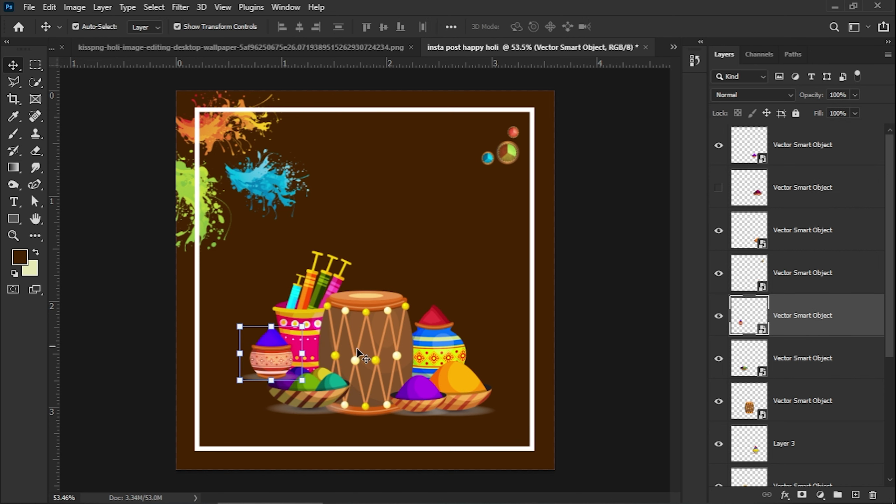
key(ctrl+[)
key(ctrl+[)
drag(302, 326, 326, 308)
drag(299, 360, 283, 369)
drag(311, 317, 301, 325)
mouse_move(279, 361)
mouse_down()
mouse_move(294, 356)
mouse_move(277, 358)
mouse_up()
click(649, 28)
click(518, 305)
click(520, 362)
- Show the dark pink bowl in front of the drum's base, and shrink the orange bowl below the purple one
scroll(781, 390, down, 4)
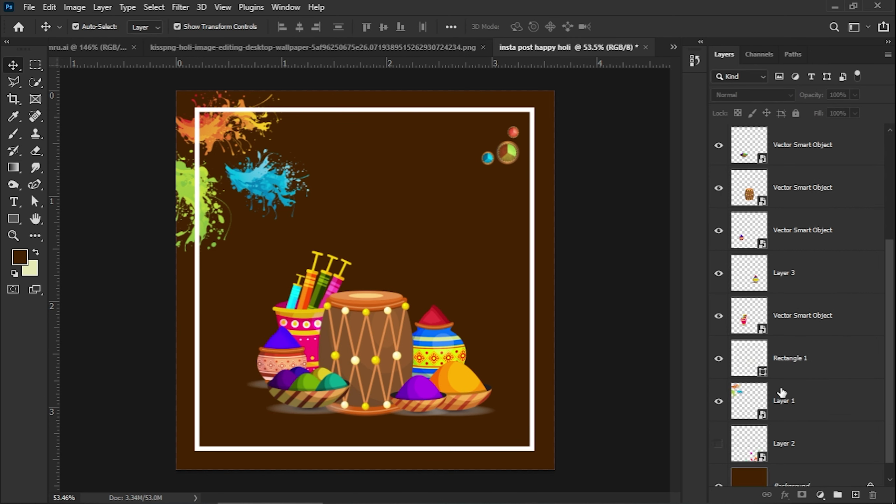
scroll(783, 383, up, 4)
click(719, 187)
drag(472, 337, 375, 410)
drag(466, 380, 470, 406)
click(650, 28)
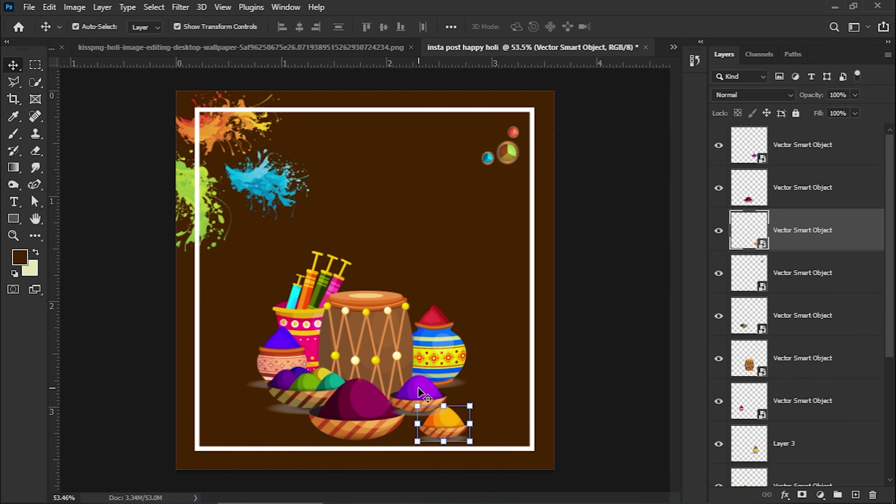
- Enlarge the purple bowl in front of the blue-striped pot and move its layer behind the drum
click(420, 390)
drag(449, 376, 460, 367)
drag(438, 394, 458, 379)
click(649, 27)
drag(809, 155, 808, 377)
drag(448, 427, 449, 414)
- Reposition the purple bowl against the drum's right edge and enlarge it slightly, with its layer behind the drum
click(449, 365)
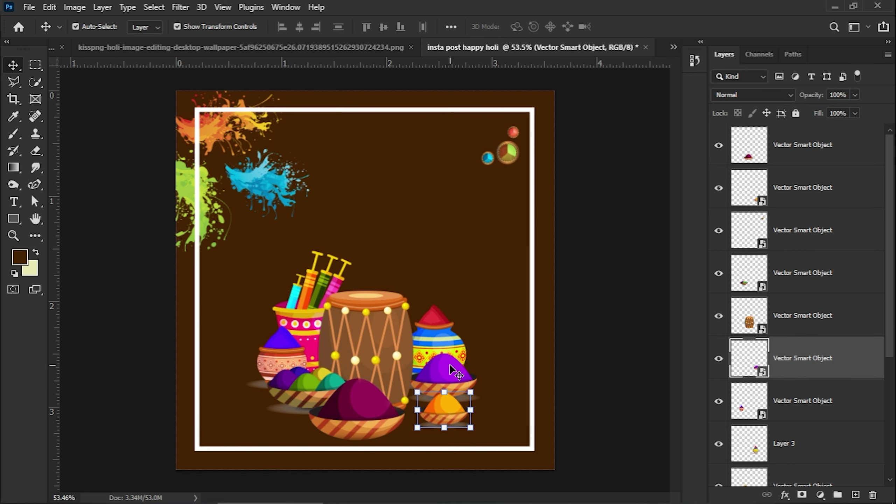
drag(802, 366, 803, 244)
drag(452, 371, 441, 371)
click(649, 28)
drag(826, 243, 827, 378)
drag(441, 381, 450, 374)
drag(479, 346, 484, 342)
click(649, 28)
- Reorder the orange bowl's layer to just above the drum and place it in front of the purple bowl
drag(445, 403, 519, 399)
key(Escape)
click(445, 409)
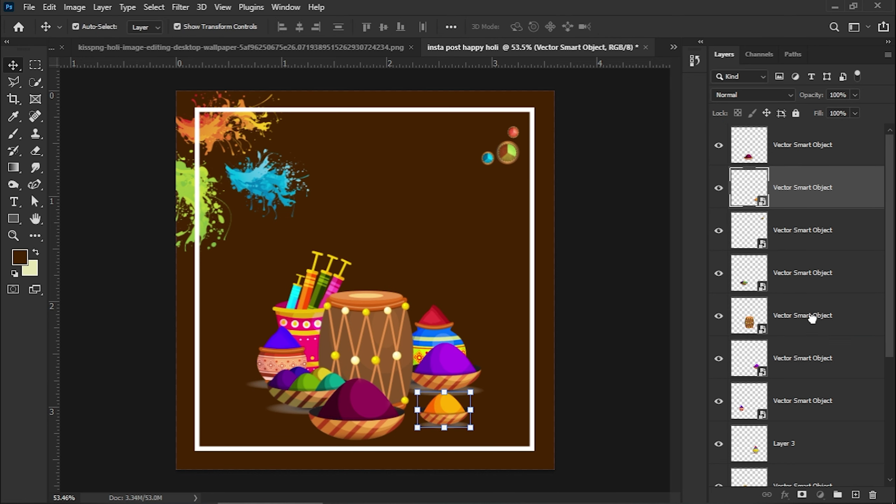
drag(813, 319, 813, 335)
drag(445, 410, 446, 398)
drag(795, 327, 795, 251)
drag(419, 399, 396, 399)
drag(423, 386, 465, 397)
click(650, 28)
click(635, 212)
- Move the dark pink bowl between the multicoloured and orange bowls, and nudge the orange bowl closer to it
drag(354, 412, 382, 391)
click(629, 334)
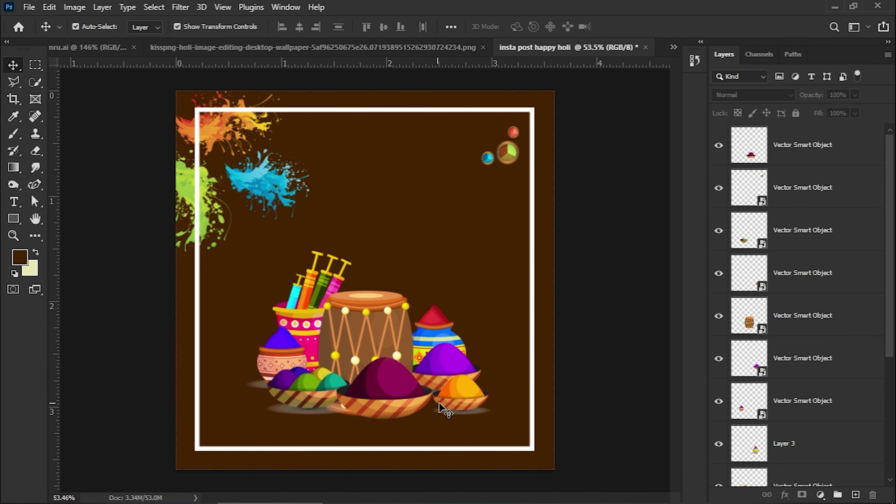
drag(441, 402, 438, 394)
click(591, 355)
- Enlarge the blue-striped pot to 110.71% behind the purple bowl, and nudge the orange bowl slightly left
drag(449, 336, 453, 322)
drag(470, 333, 481, 333)
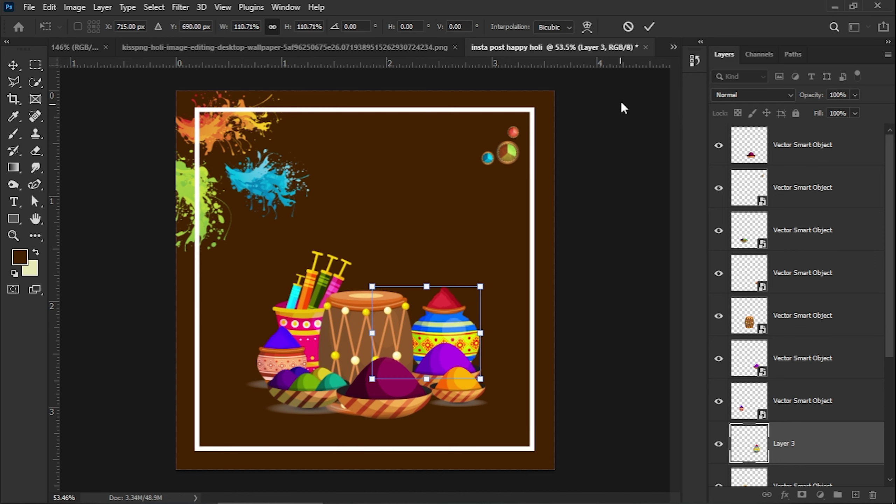
click(649, 27)
click(623, 212)
drag(465, 383, 458, 386)
click(624, 385)
- Rasterize the multicoloured bowl's layer and add a drop shadow to it
scroll(307, 418, up, 2)
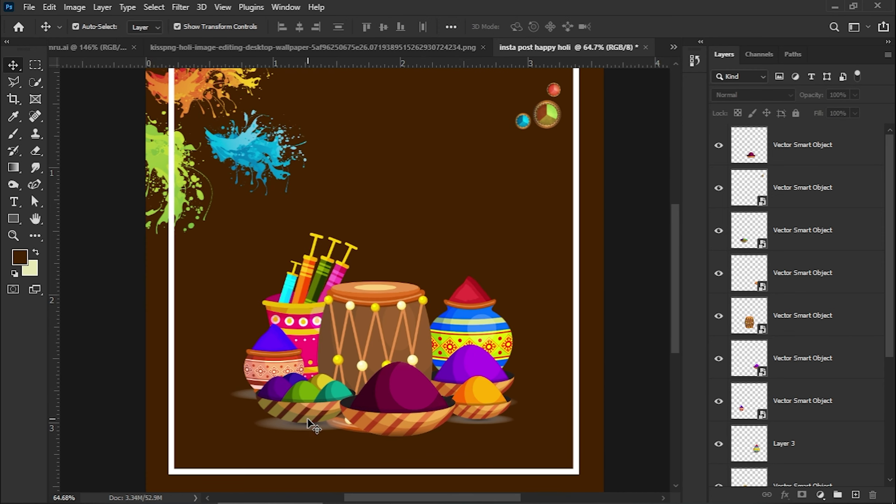
click(307, 418)
right_click(794, 230)
click(734, 264)
click(785, 494)
click(809, 484)
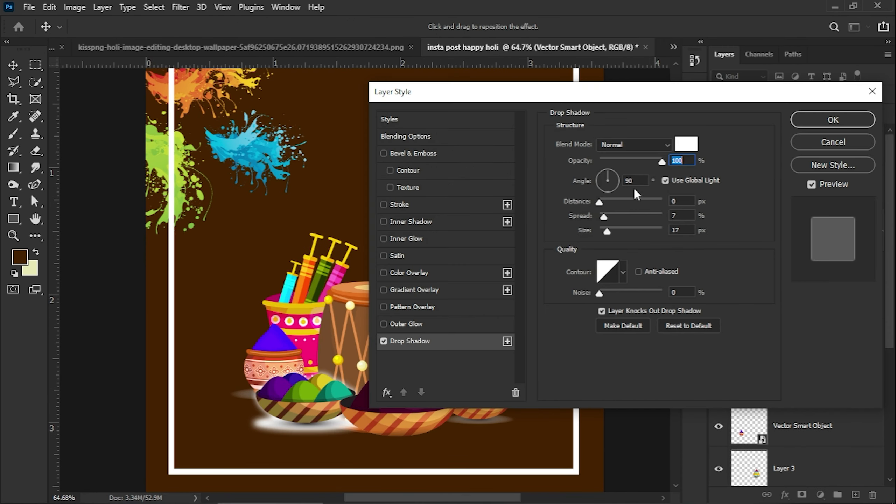
- Set the bowl's drop shadow to dark brown with Screen blend mode, distance 7 px, spread 3% and size 3 px
scroll(686, 232, down, 10)
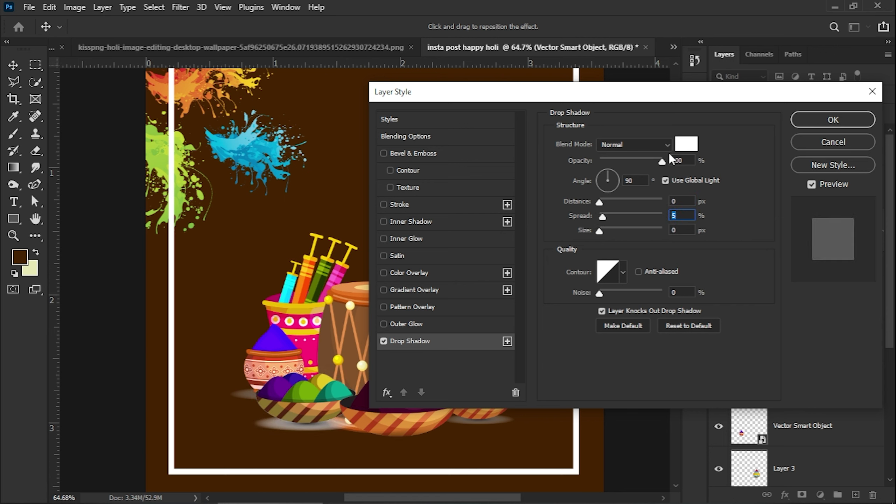
click(686, 143)
click(607, 152)
click(634, 144)
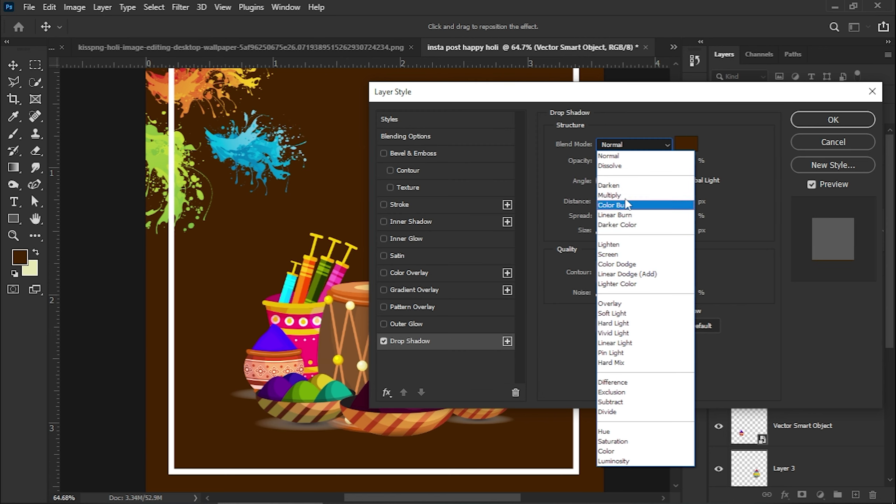
click(615, 254)
scroll(680, 202, up, 5)
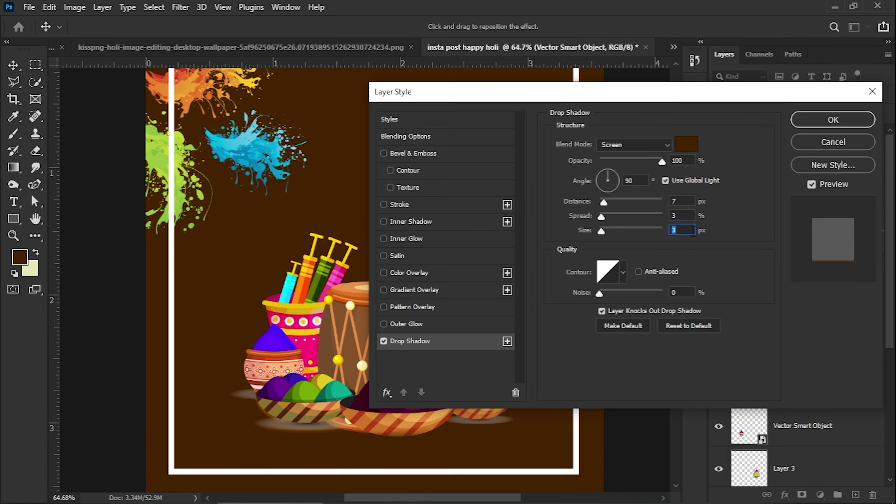
click(812, 119)
- Apply the same dark brown Screen drop shadow to the dark pink bowl
click(416, 392)
click(784, 495)
click(810, 489)
drag(662, 91, 682, 96)
click(843, 124)
- Apply the same drop shadow to the small pot with blue-violet powder
click(277, 363)
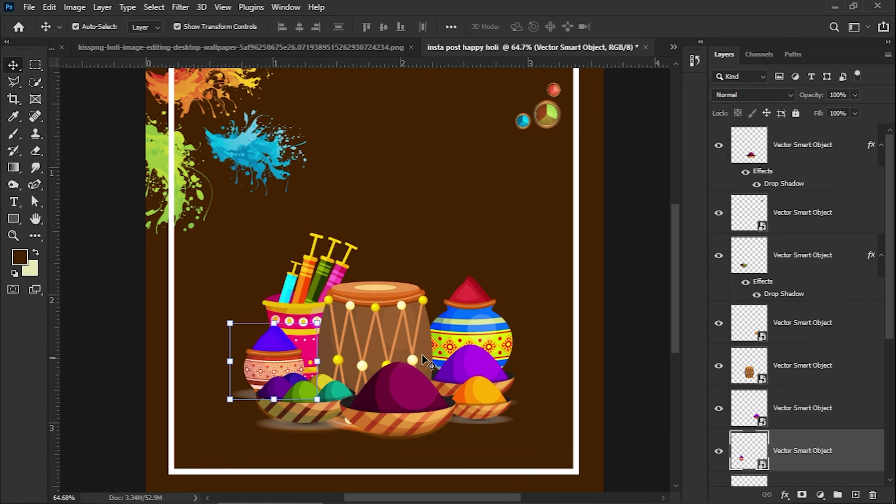
click(785, 495)
click(813, 480)
click(841, 125)
- Apply the same drop shadow to the orange bowl and rasterize its layer
click(481, 389)
click(785, 495)
click(813, 481)
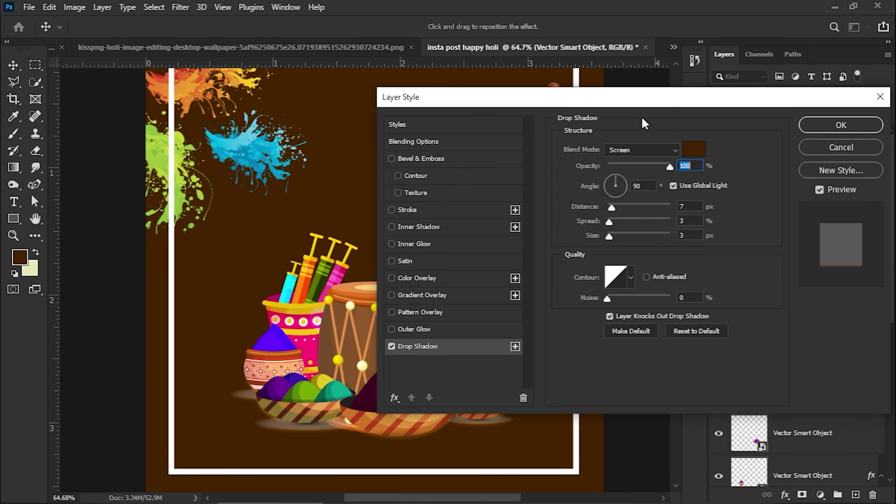
click(841, 125)
right_click(802, 322)
click(737, 264)
- Apply the same drop shadow to the blue-striped pot, then deselect it
click(476, 318)
click(785, 495)
click(813, 481)
click(841, 125)
click(409, 225)
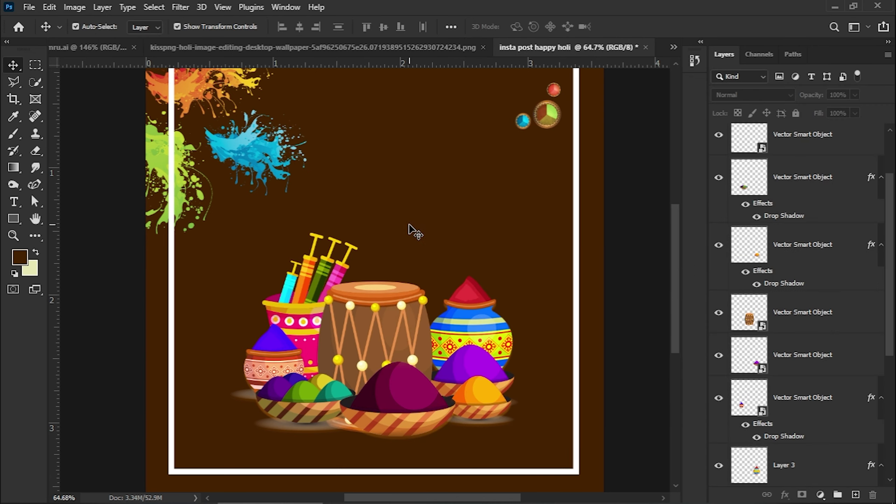
- Try to select the drum, pots, bowls and water guns together and enlarge them as a group
scroll(410, 224, down, 3)
drag(289, 260, 442, 363)
click(822, 206)
ctrl+shift+click(427, 312)
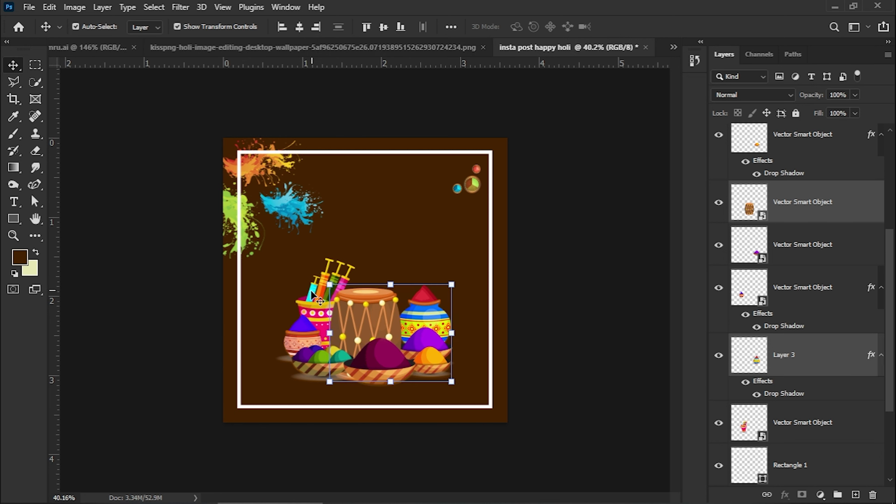
ctrl+shift+click(311, 293)
ctrl+shift+click(302, 335)
drag(452, 257, 462, 250)
key(ctrl+z)
scroll(814, 230, down, 4)
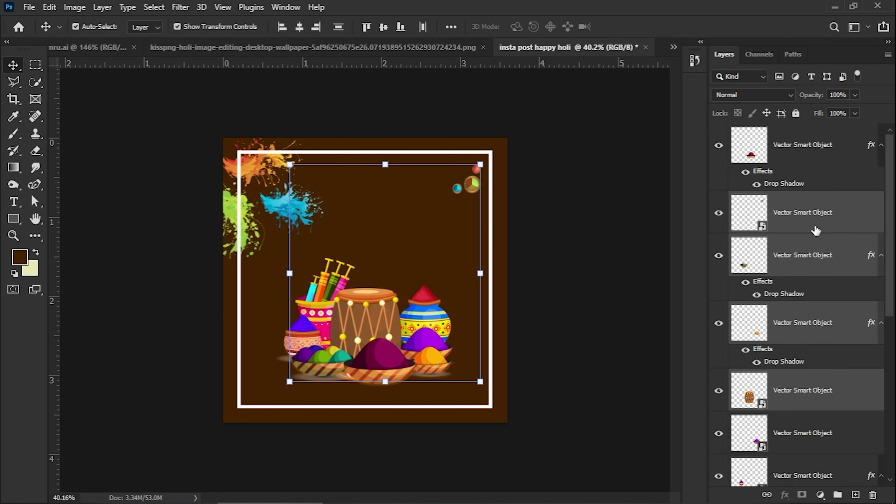
drag(376, 258, 376, 249)
key(ctrl+z)
scroll(828, 302, up, 5)
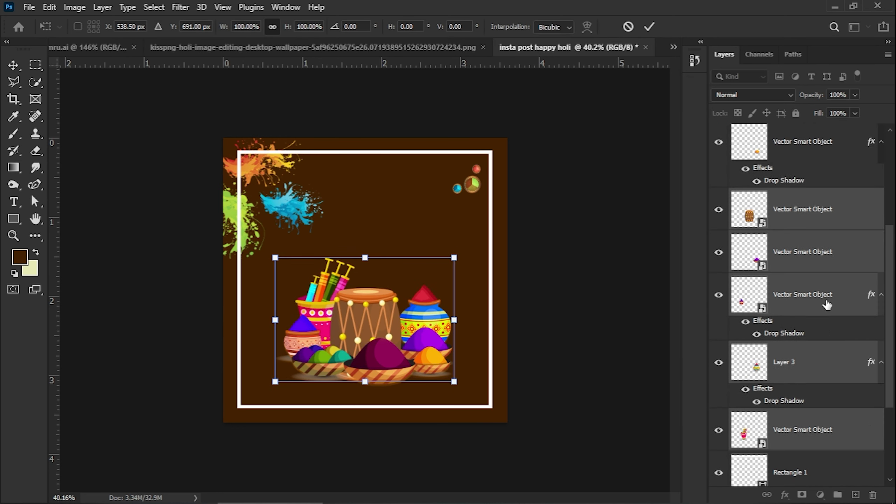
- Select all the drum, pot, bowl and water gun layers, enlarge them together slightly and move the group down a little
click(798, 169)
scroll(776, 205, up, 2)
click(800, 158)
scroll(818, 290, down, 7)
shift+click(803, 303)
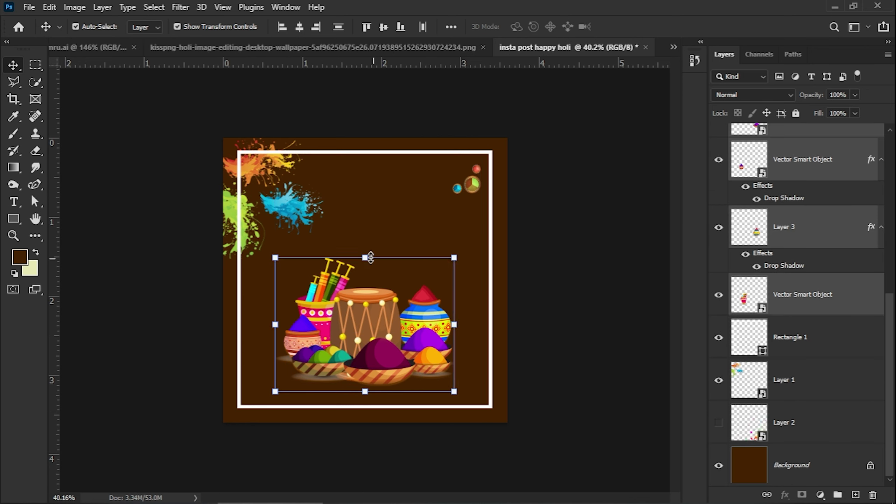
drag(366, 257, 367, 245)
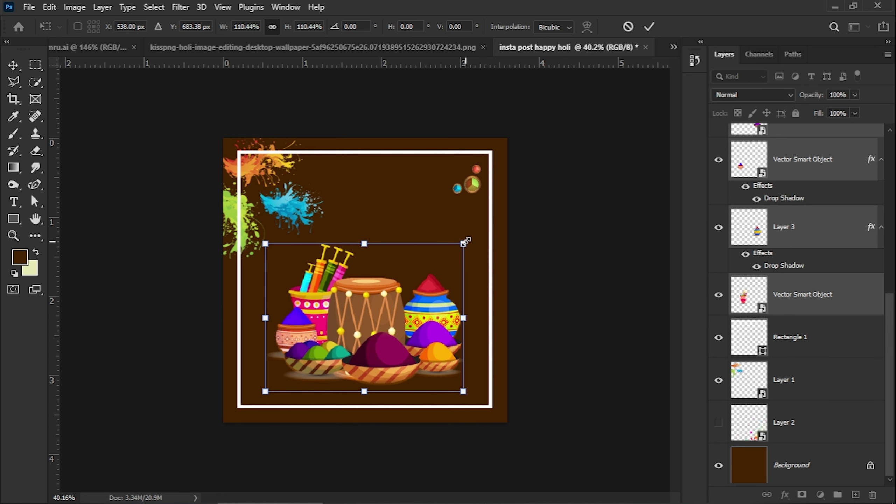
drag(465, 241, 459, 247)
drag(395, 325, 400, 335)
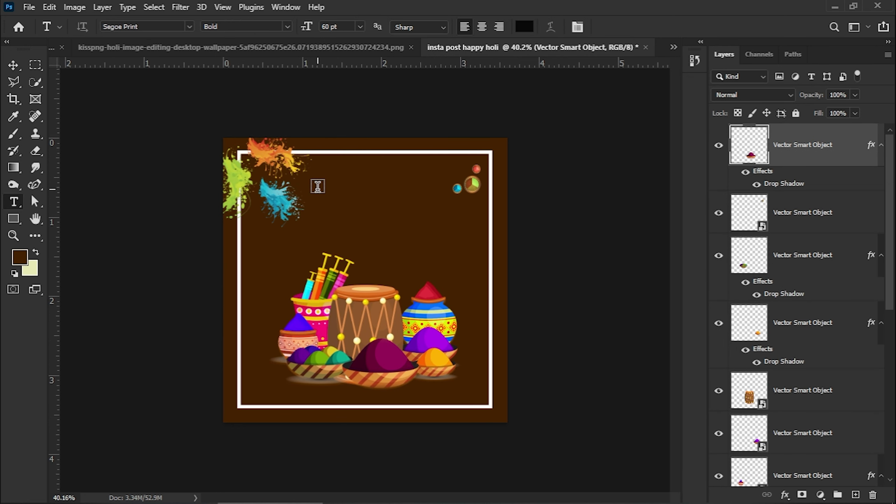
- Add the text "happy" above the drum and set its font to Acumin Variable Concept Wide ExtraLight
click(318, 188)
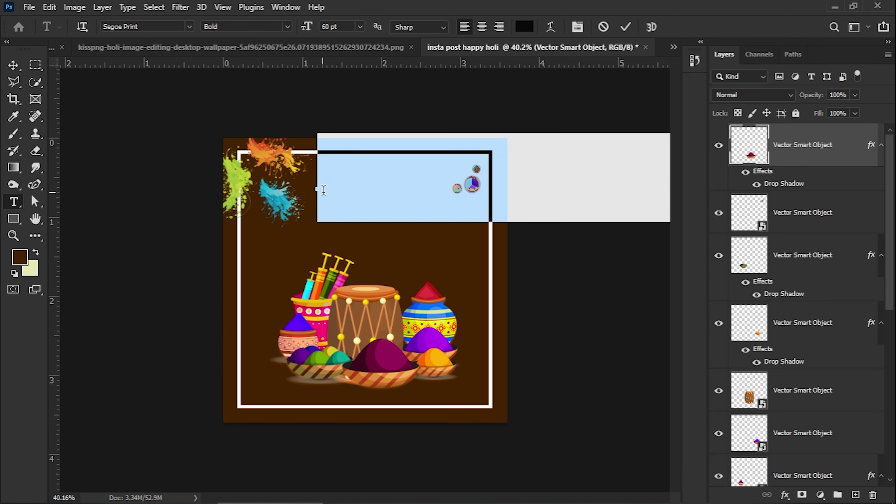
key(BackSpace)
text(happy)
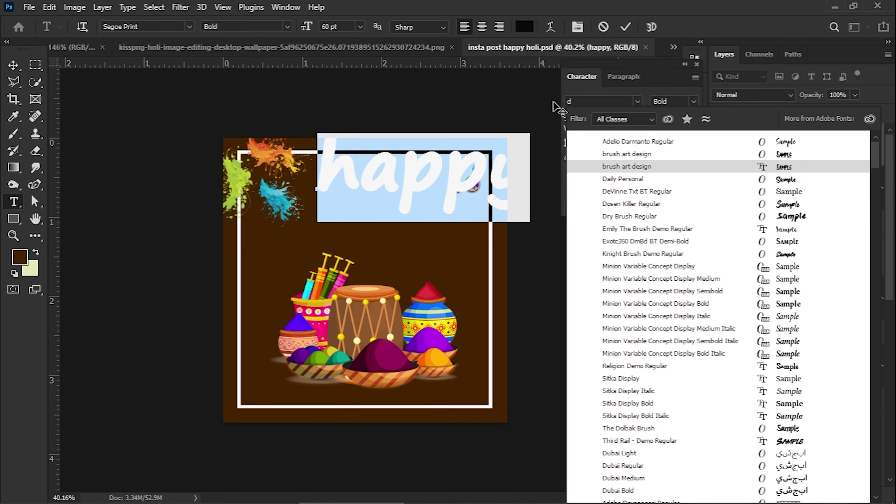
text(De)
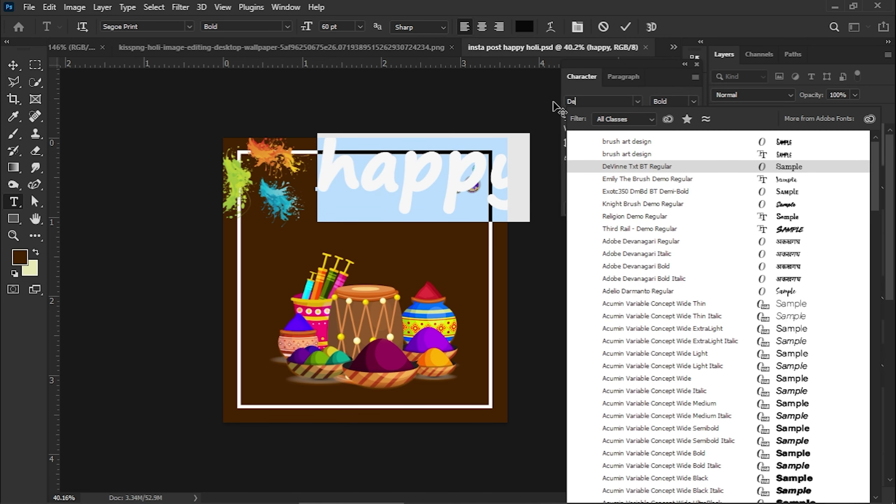
scroll(670, 247, down, 2)
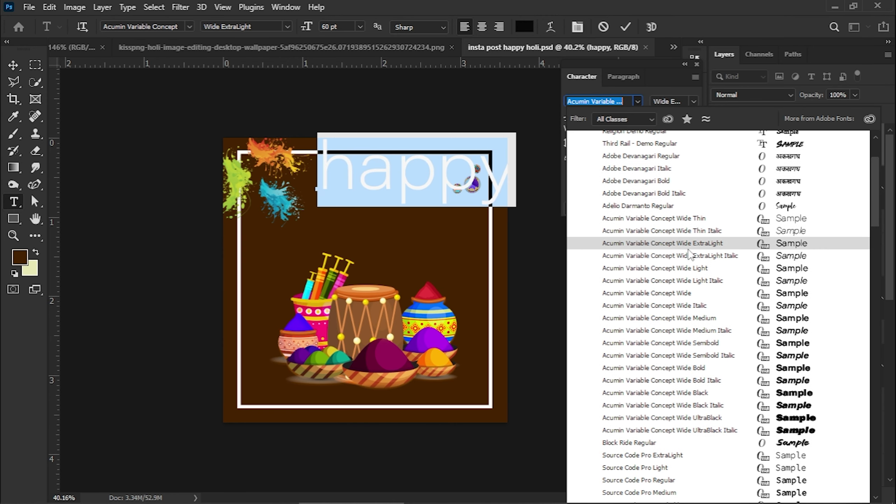
click(674, 219)
- Capitalize the first letter of the text so it reads "Happy"
click(355, 160)
key(BackSpace)
text(h)
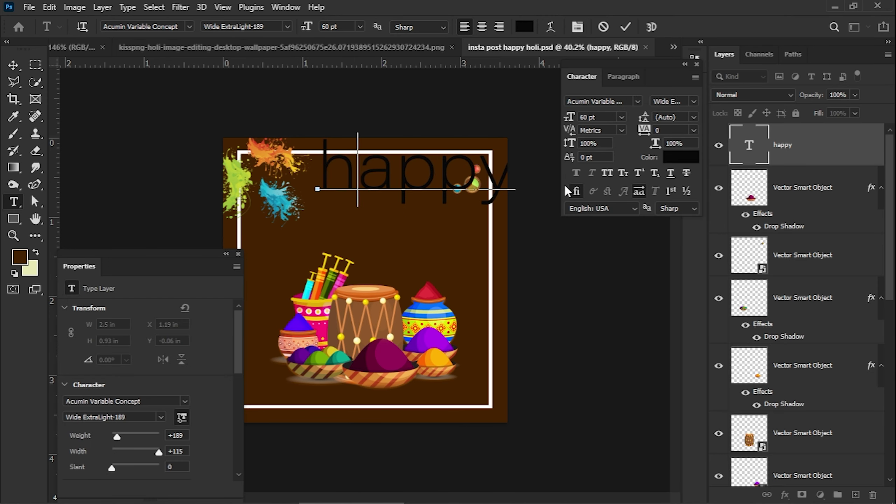
key(BackSpace)
text(H)
- Colour the "Happy" text white (ffffff) and reduce its size to 33 pt
key(ctrl+a)
click(686, 158)
text(ffffff)
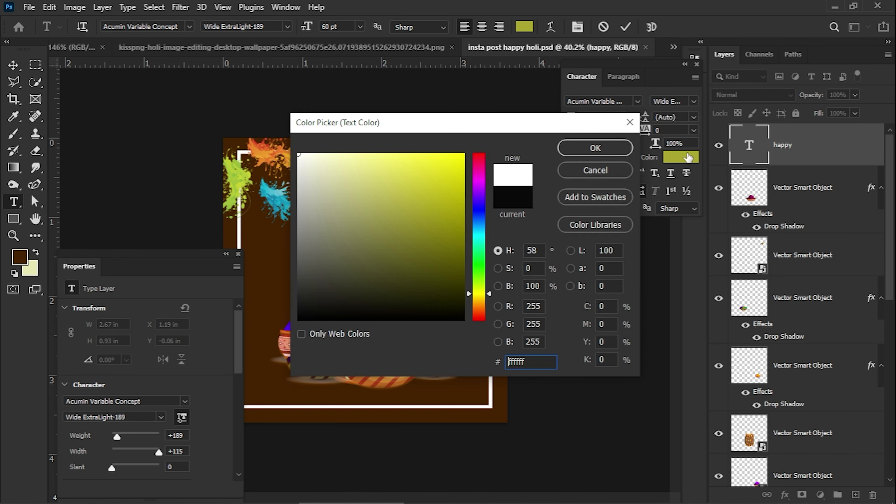
key(Return)
drag(567, 122, 394, 196)
click(626, 27)
click(238, 254)
key(v)
click(354, 211)
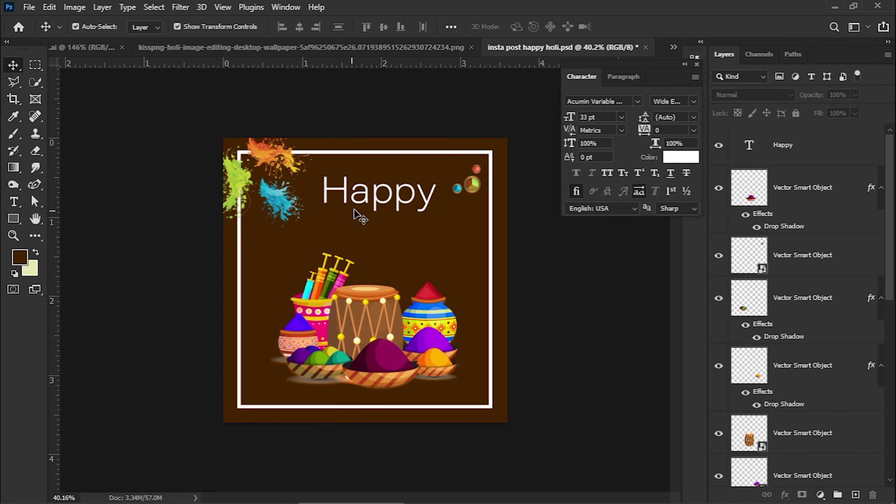
- Reduce the "Happy" text to 19 pt and shift it slightly right in the frame's upper area
double_click(749, 144)
drag(569, 120, 558, 124)
click(625, 27)
key(v)
drag(365, 197, 393, 192)
- Delete the small coloured balls in the frame's upper-right corner
click(473, 185)
key(Delete)
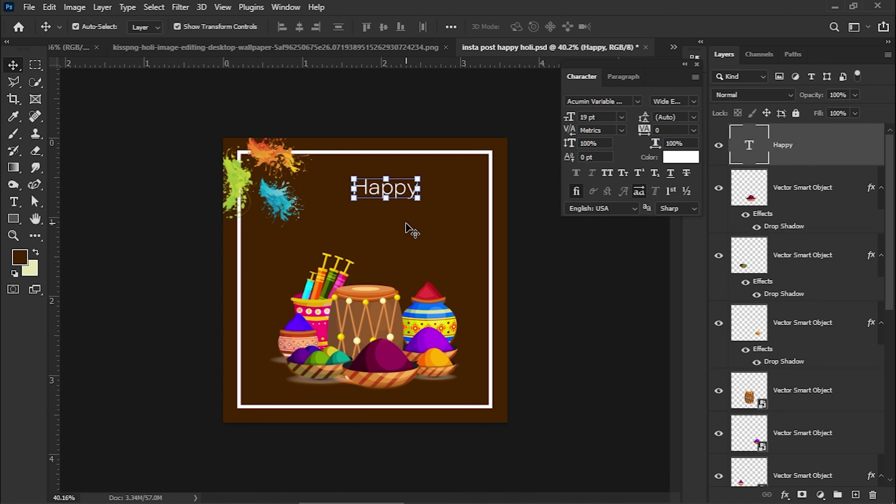
- Add the text "HOLI" just below "Happy" and set its font to Baked Almond
key(t)
click(348, 217)
click(356, 223)
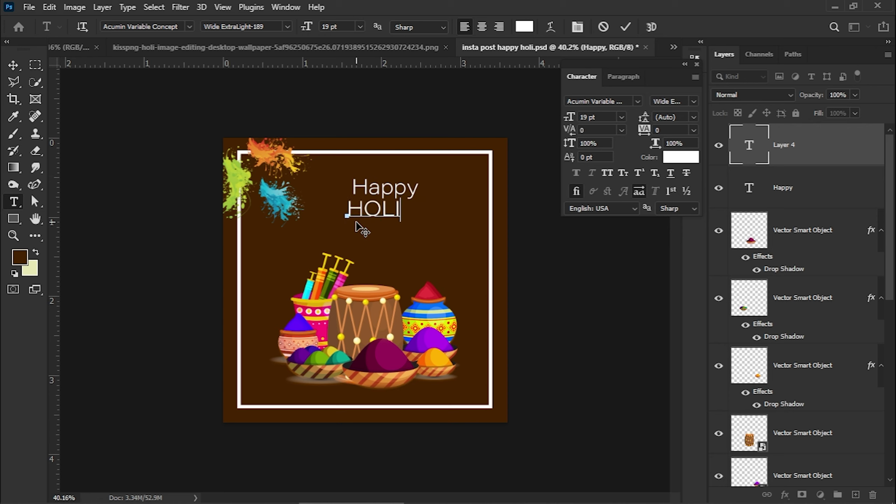
key(ctrl+a)
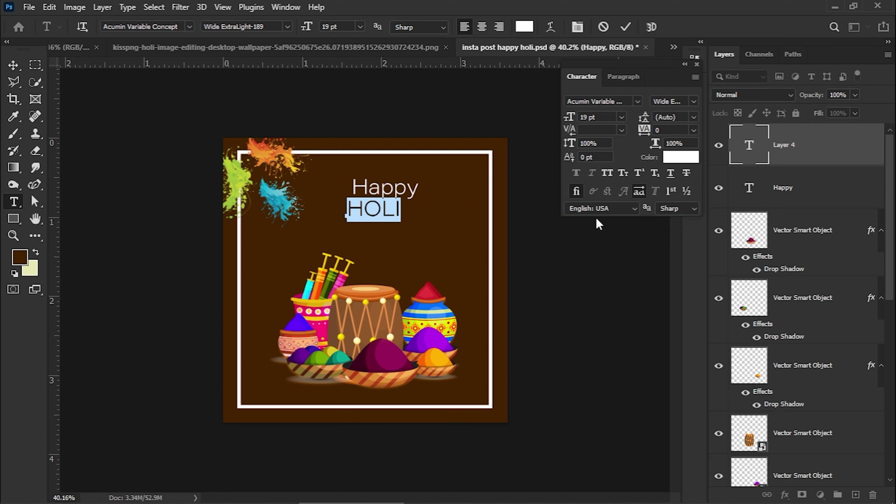
click(643, 100)
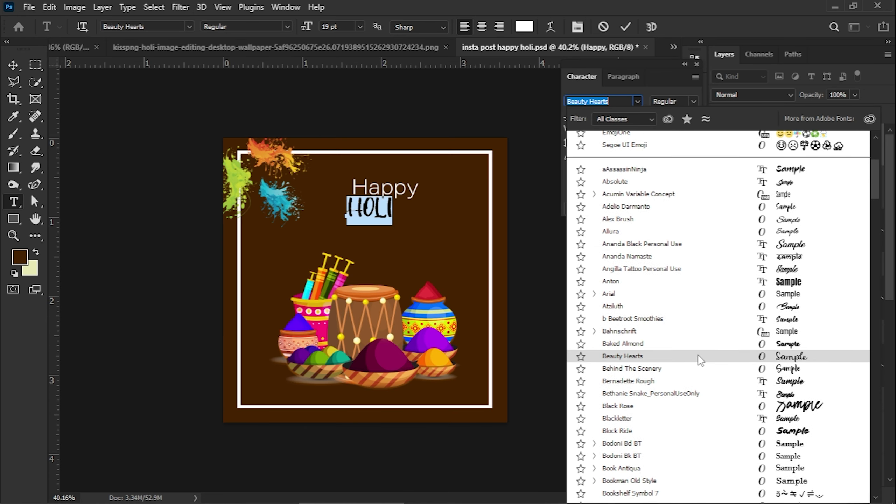
click(680, 343)
- Set the "HOLI" text colour to orange ff7300
click(525, 27)
drag(488, 122, 652, 88)
text(ff7300)
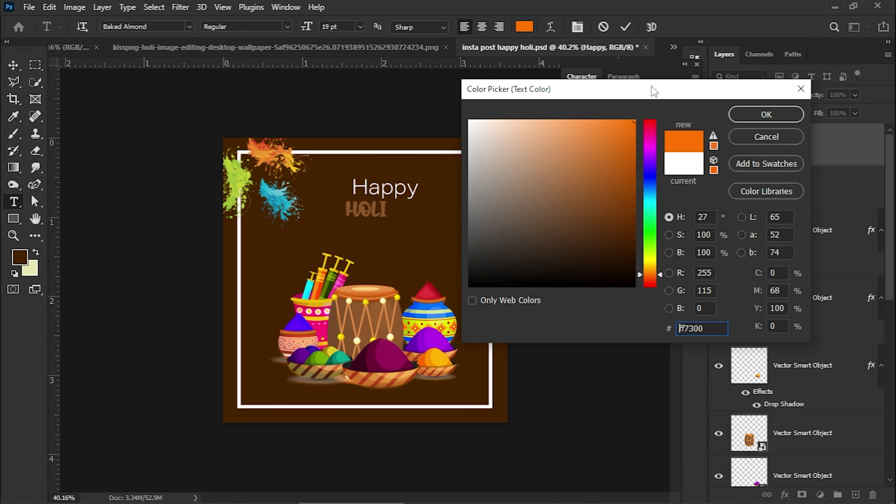
click(766, 115)
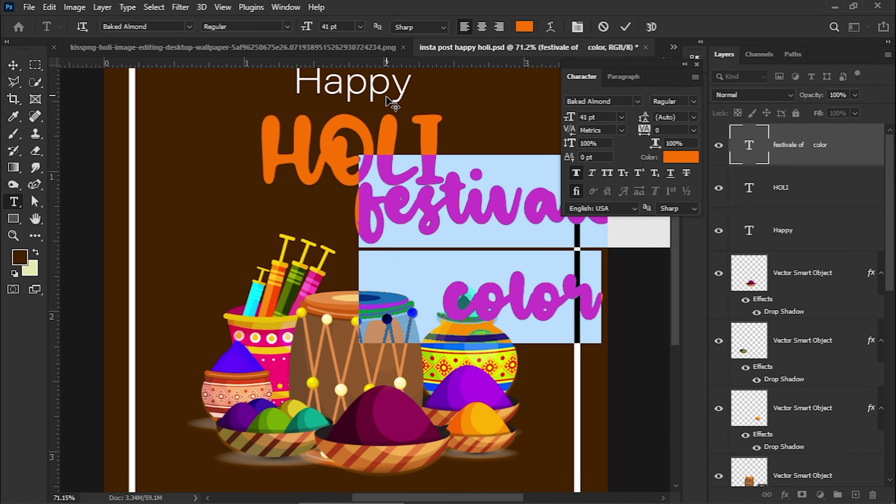
- Try retyping the "festivale of color" text, undo the replacement and commit the original wording
text(f)
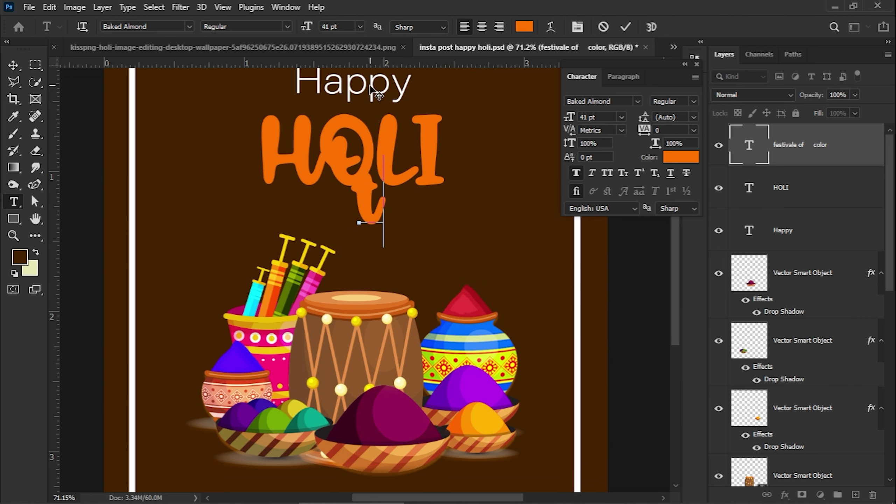
key(ctrl+z)
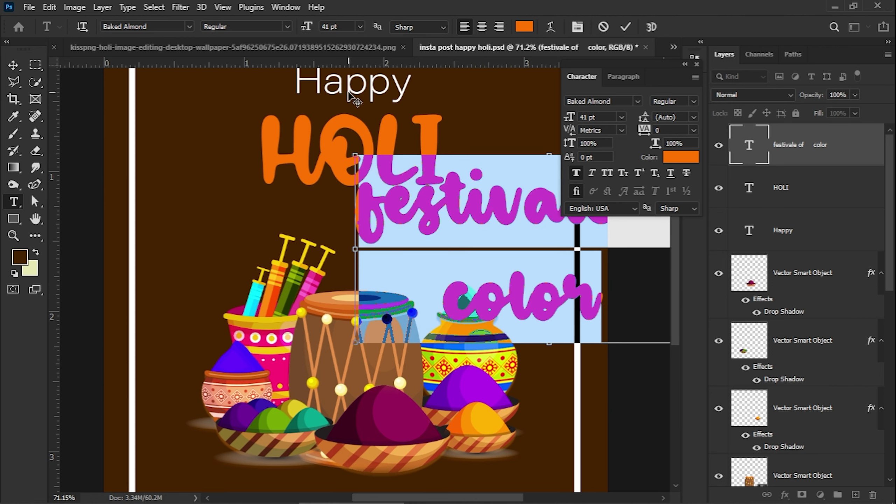
click(625, 27)
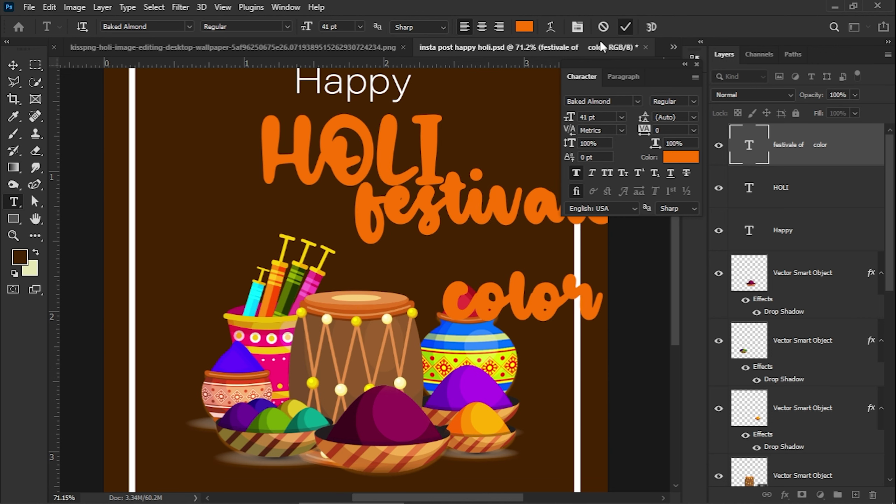
- Try to change the "Happy" text's font to Baked Almond
click(327, 90)
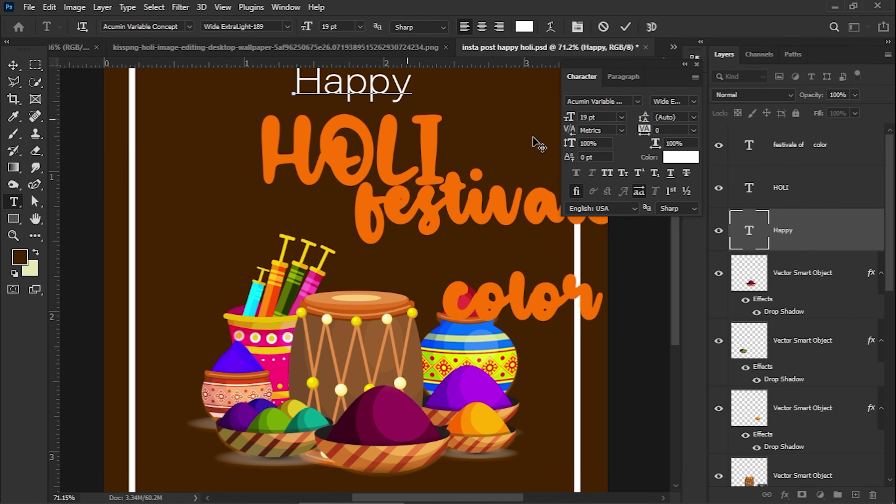
click(639, 101)
click(622, 142)
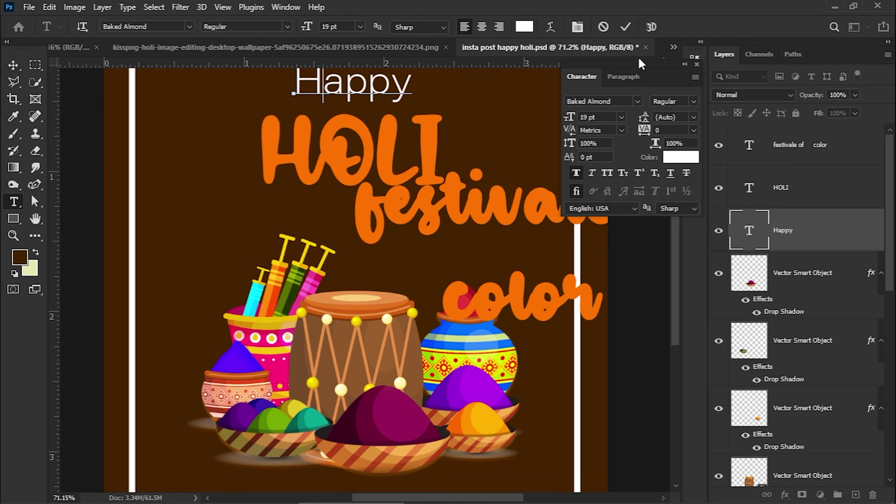
click(626, 26)
- Change the "festivale of color" text's font to Acumin Variable Concept in the ExtraCondensed ExtraLight Italic style
click(440, 198)
key(ctrl+a)
click(632, 101)
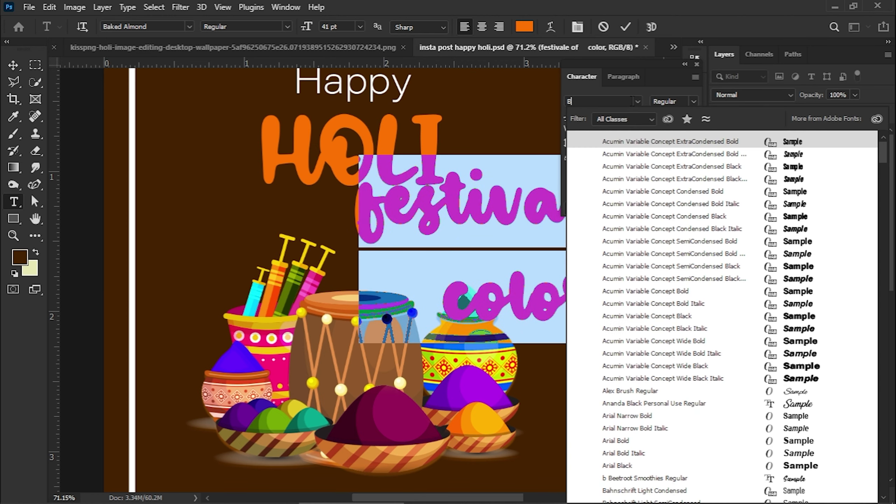
text(ariable ...)
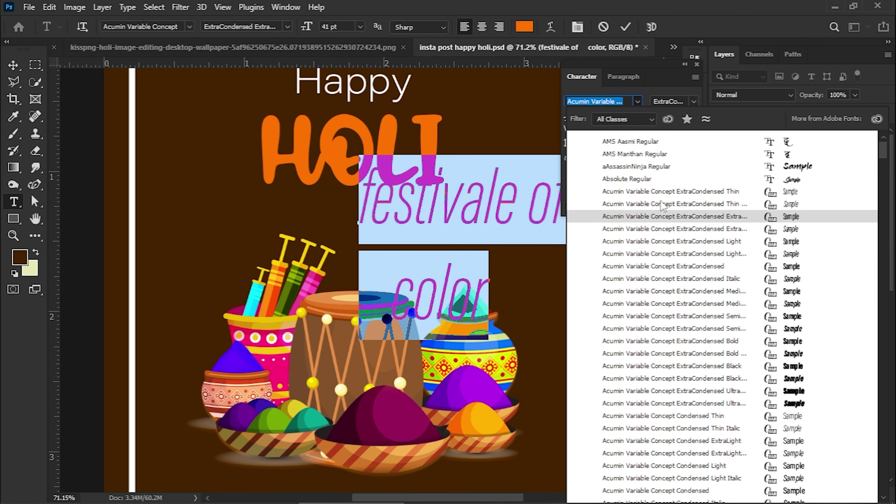
scroll(783, 201, down, 1)
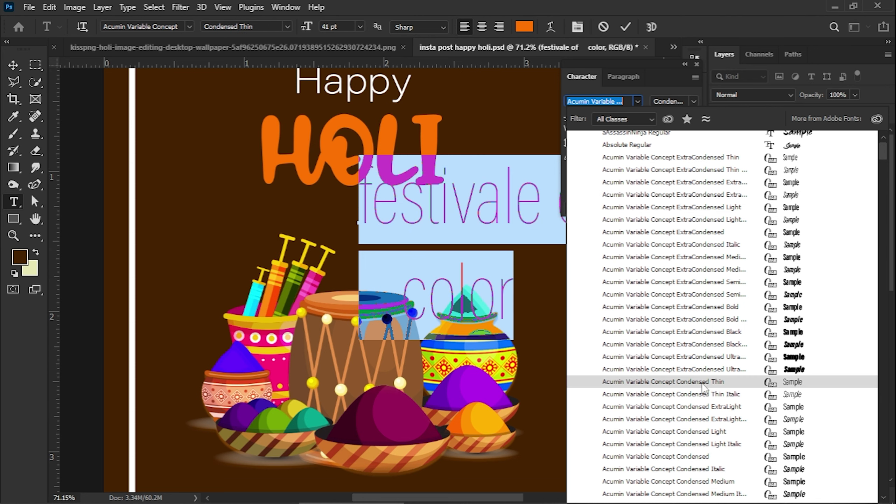
click(713, 195)
click(13, 65)
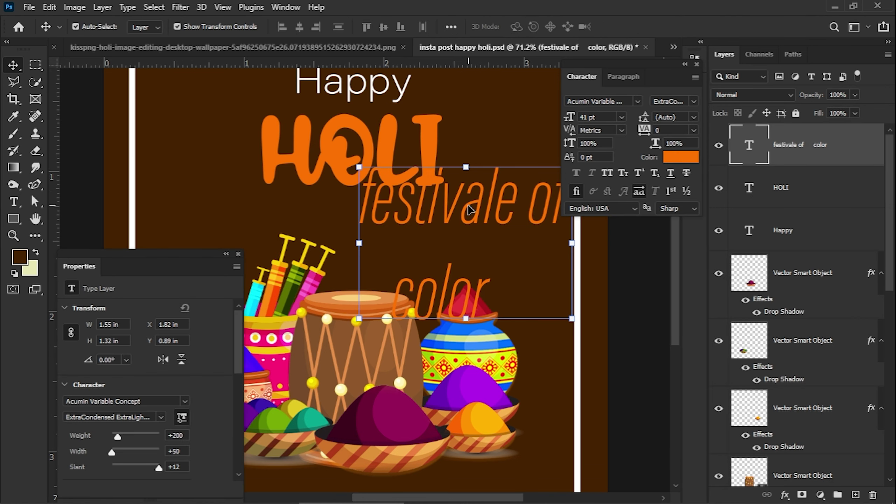
- Change the "festivale of color" text's font style to Wide
key(t)
click(376, 89)
text(t)
click(456, 180)
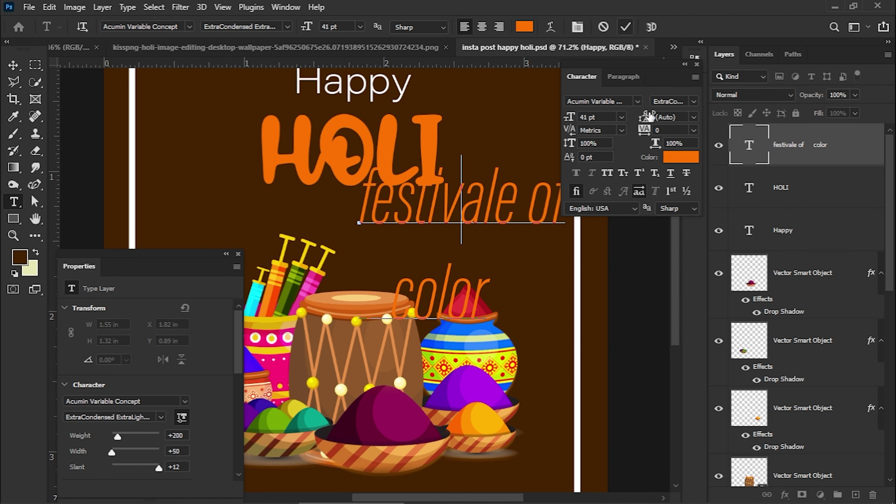
key(ctrl+a)
click(692, 102)
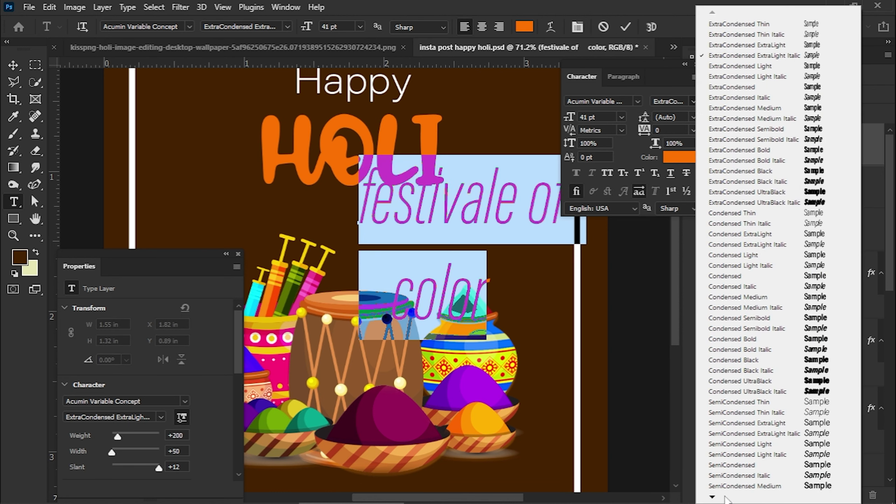
mouse_move(724, 497)
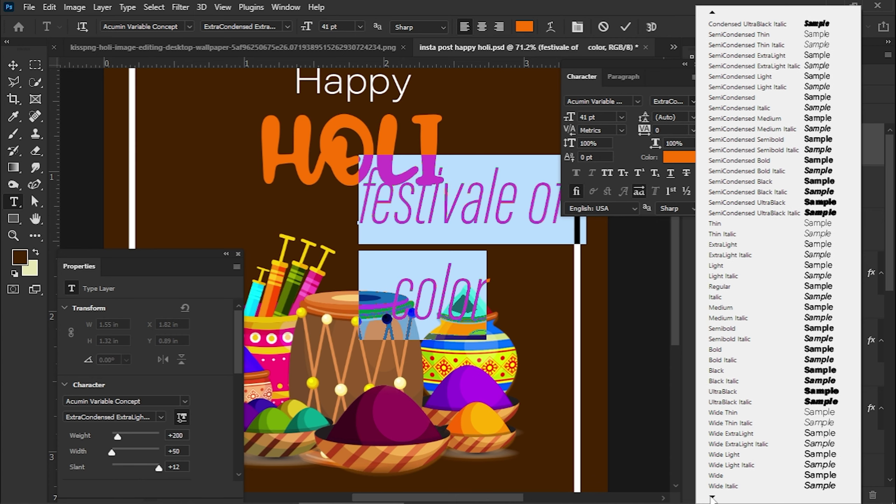
click(723, 360)
click(692, 101)
mouse_move(706, 499)
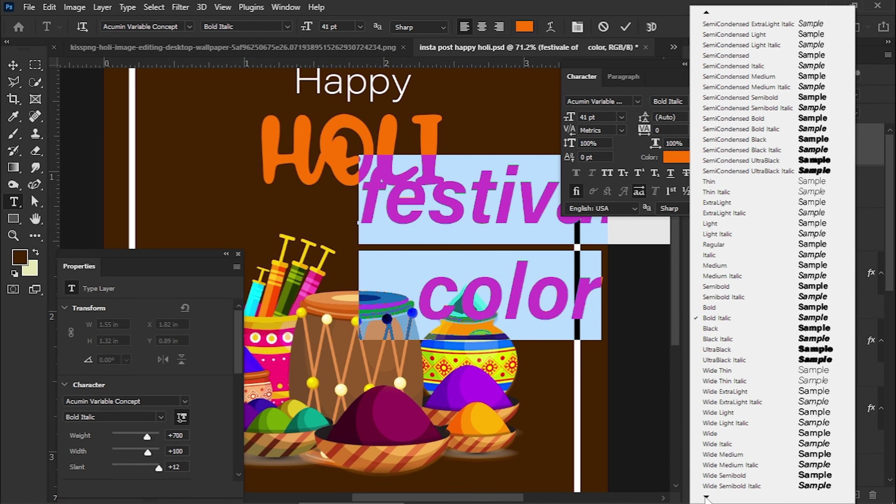
click(711, 434)
click(625, 27)
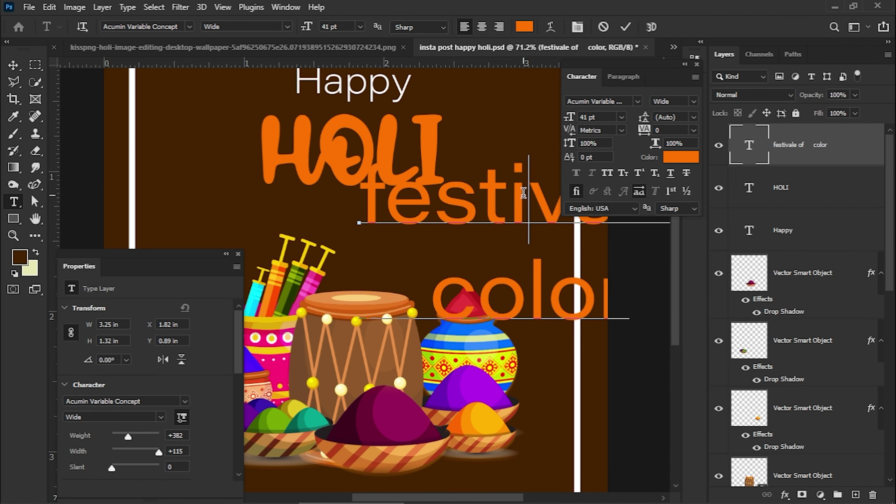
- Set the "festivale of color" text colour to white
key(ctrl+a)
click(525, 27)
click(476, 113)
click(771, 113)
click(13, 66)
click(347, 219)
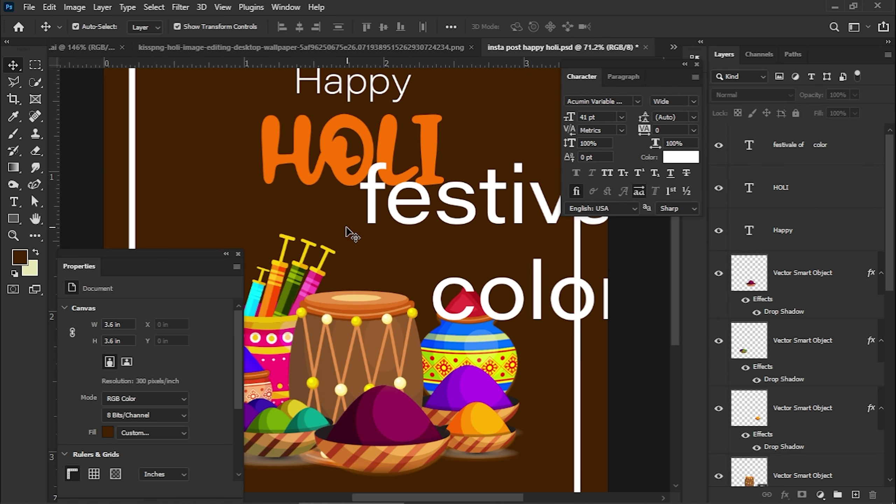
- Reduce the "festivale of color" text size to 14 pt
double_click(532, 197)
drag(569, 118, 552, 121)
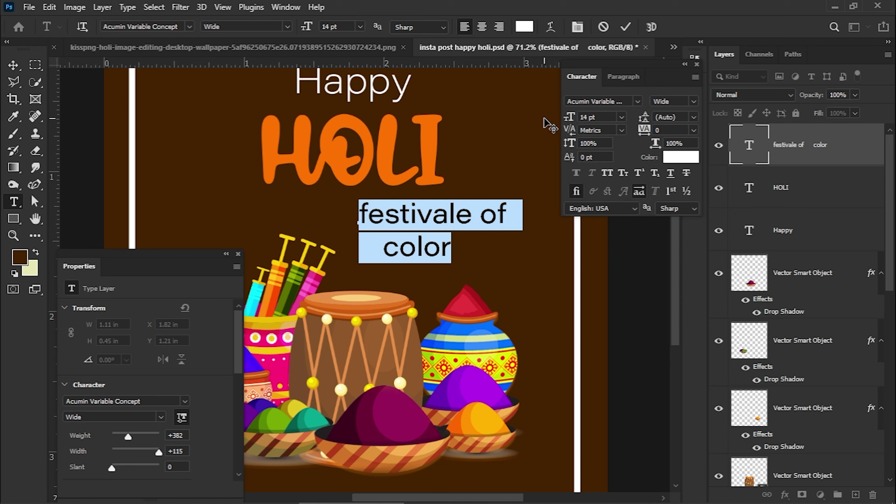
click(468, 216)
click(626, 29)
- Check the "Happy" text's font style and set the "festivale of color" text to the matching Wide ExtraLight style
click(367, 85)
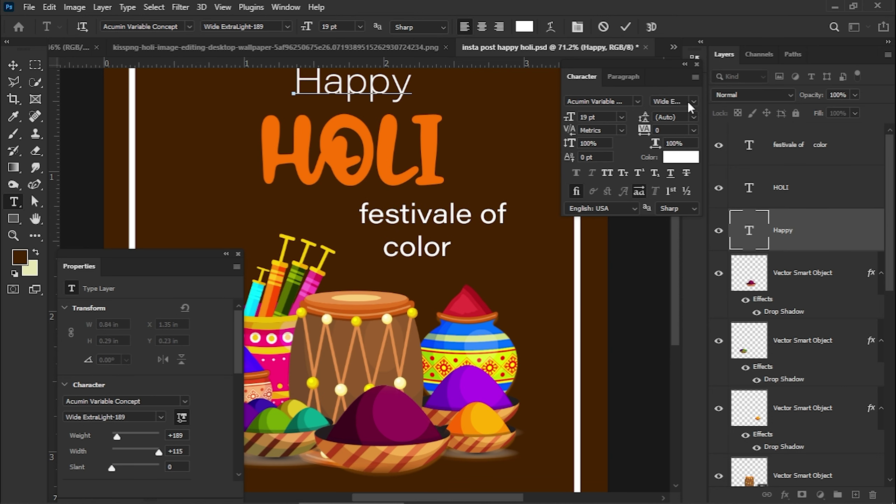
click(692, 102)
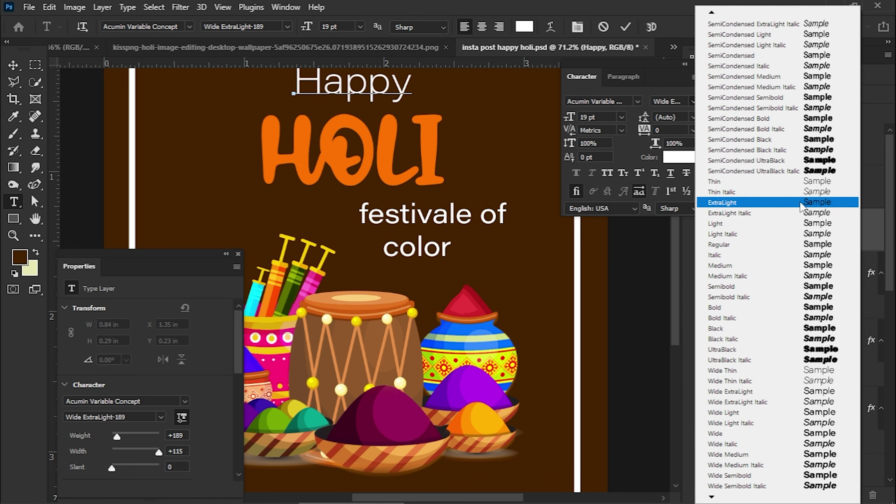
click(422, 223)
click(469, 214)
key(ctrl+a)
click(694, 101)
click(752, 390)
- Retype the "festivale of color" text in capitals as "FESTIVALE OF COLOR" on two lines
click(469, 216)
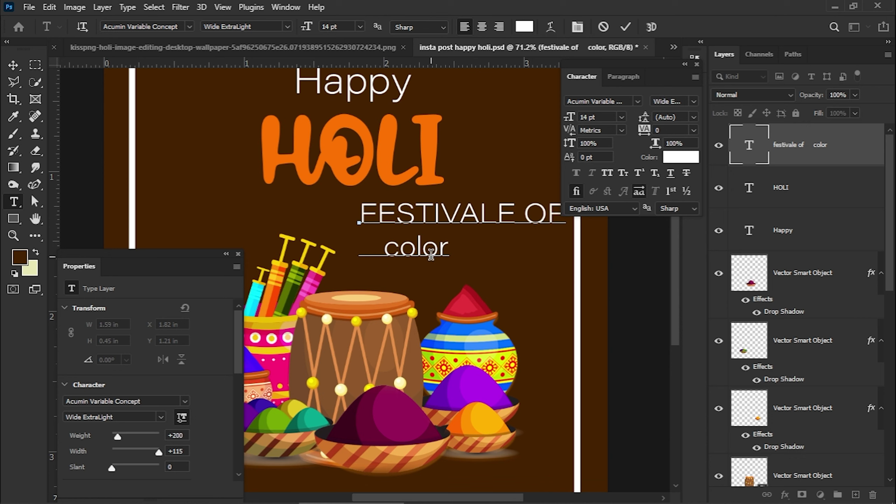
text(R)
click(13, 65)
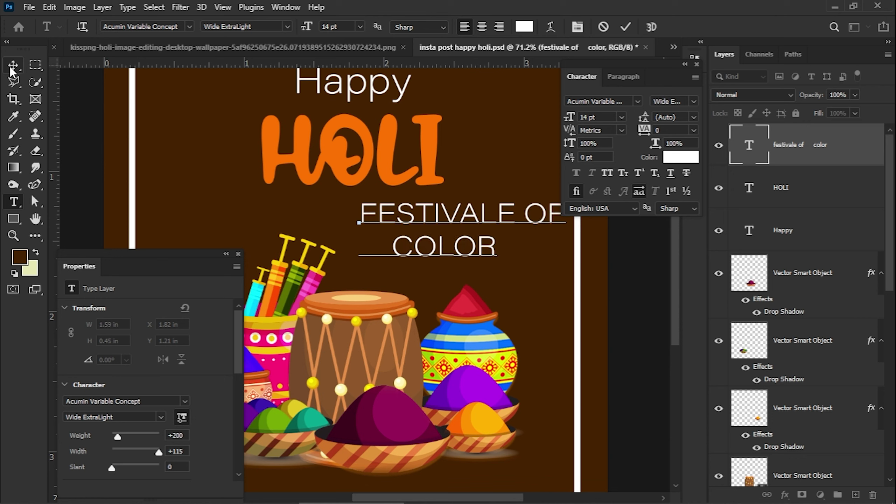
- Stack the three texts closely, with "Happy" offset to the right above "HOLI" and "FESTIVALE OF COLOR" directly beneath it
drag(405, 215, 290, 212)
key(ctrl+0)
drag(395, 141, 441, 141)
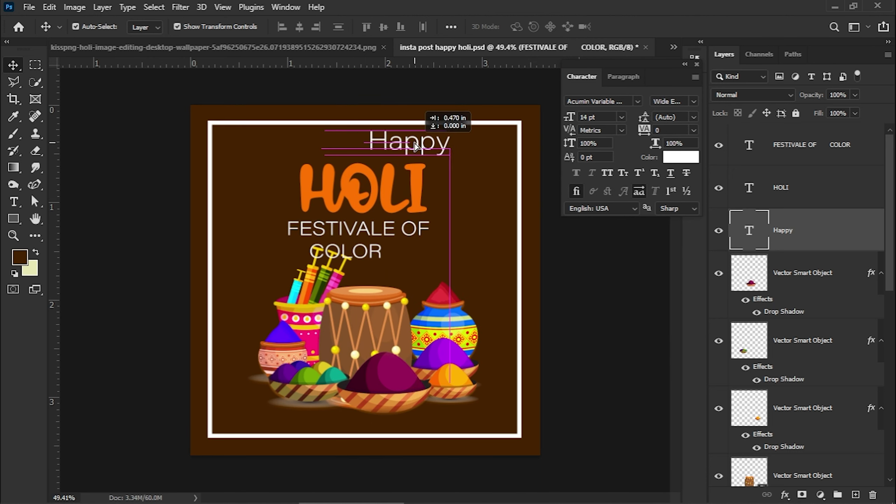
drag(381, 177, 381, 170)
drag(353, 233, 359, 223)
- Set the "FESTIVALE OF COLOR" text to 9 pt and reposition it centrally beneath "HOLI"
key(t)
click(323, 242)
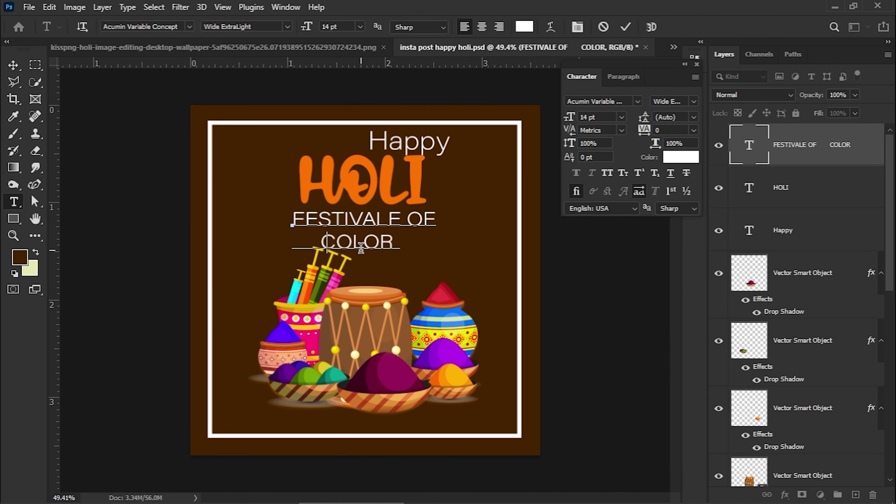
key(ctrl+a)
drag(571, 120, 567, 121)
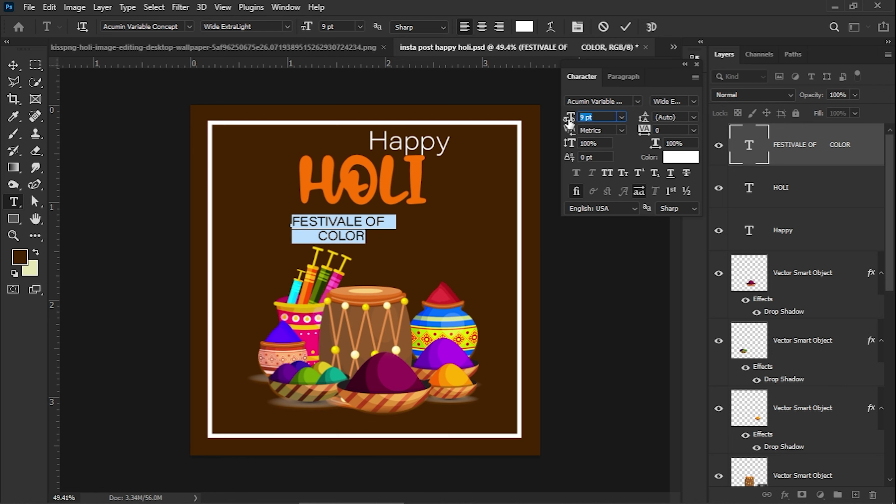
click(13, 65)
drag(360, 228, 392, 225)
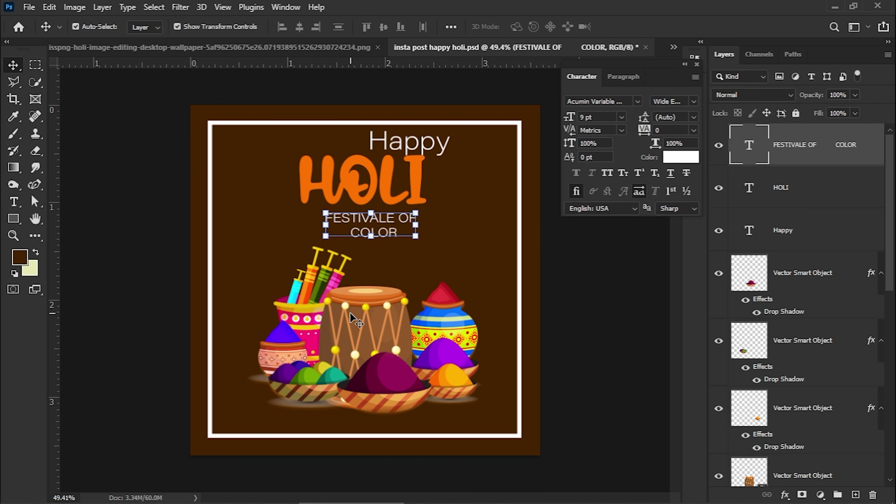
- Nudge the "Happy" text slightly to the right above "HOLI"
drag(270, 257, 450, 368)
drag(406, 142, 408, 142)
click(559, 289)
- Fill the Background layer with a very dark magenta-maroon
scroll(832, 424, down, 10)
click(832, 454)
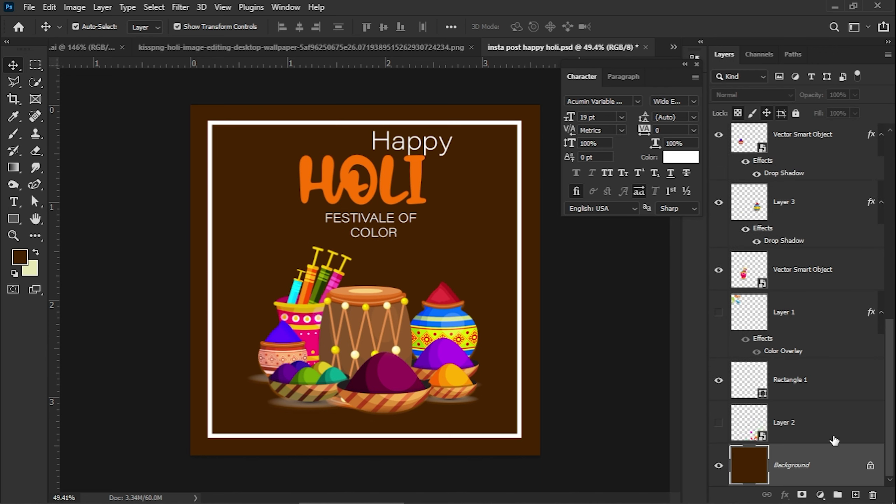
click(19, 257)
drag(589, 101, 684, 84)
click(442, 295)
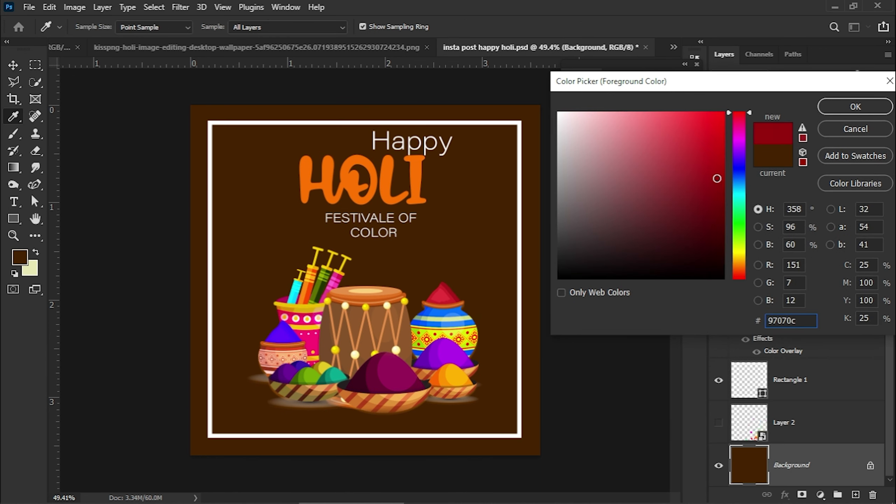
drag(717, 178, 717, 178)
click(833, 111)
key(alt+Delete)
click(21, 257)
click(729, 172)
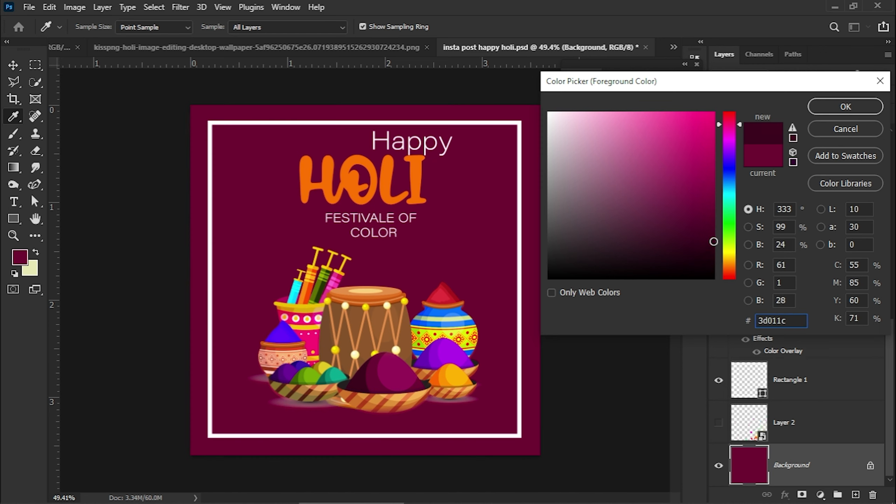
key(Return)
key(alt+Delete)
- Enlarge the white rectangular frame on all sides so it sits closer to the canvas edges
key(v)
click(359, 123)
drag(365, 121, 367, 114)
drag(365, 437, 364, 446)
key(Return)
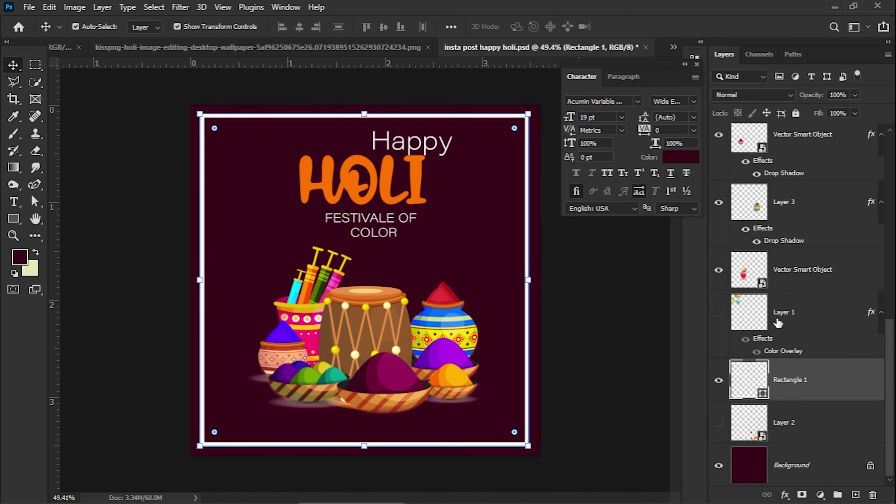
- Delete the hidden Layer 1 and group all the drum, pot, bowl and water-gun layers
click(778, 322)
key(Delete)
click(836, 335)
scroll(833, 296, up, 10)
shift+click(813, 274)
right_click(335, 320)
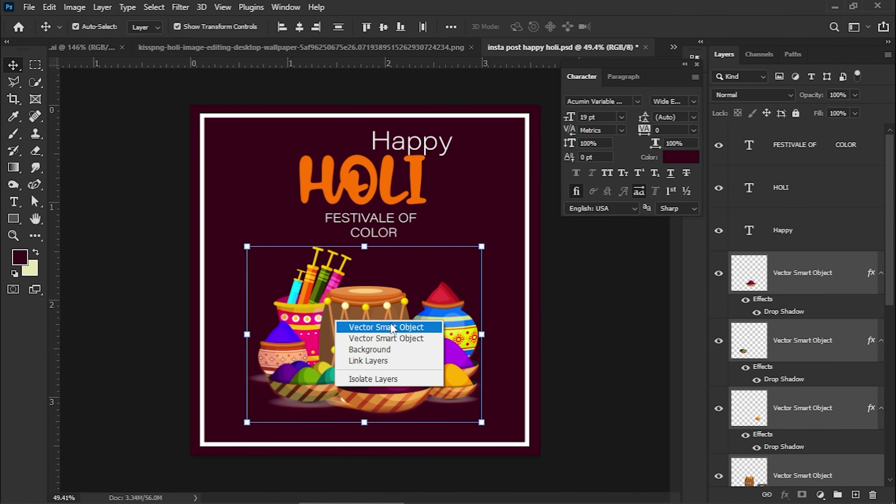
click(651, 310)
key(ctrl+g)
- Scale the artwork group to about 98% and move it down toward the frame's lower edge
key(ctrl+t)
drag(481, 247, 478, 249)
drag(380, 343, 380, 358)
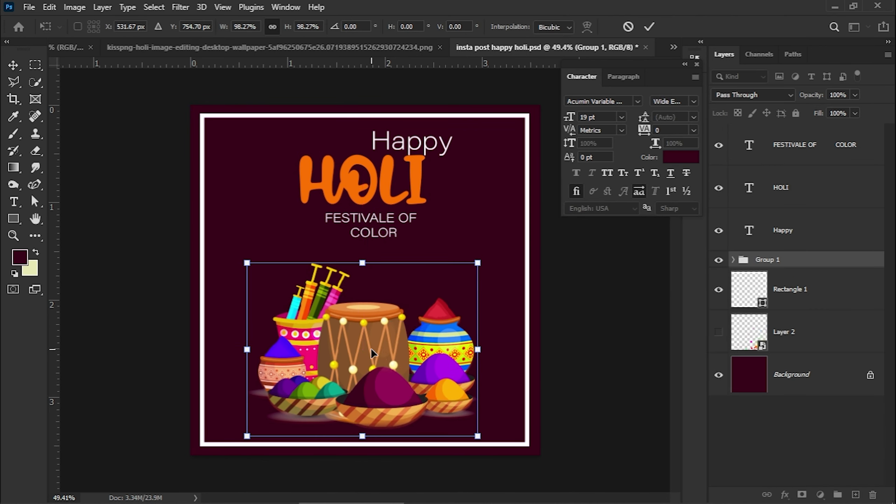
click(649, 26)
- Set the "HOLI" text size to 53 pt and shift "FESTIVALE OF COLOR" slightly to fit below it
double_click(749, 188)
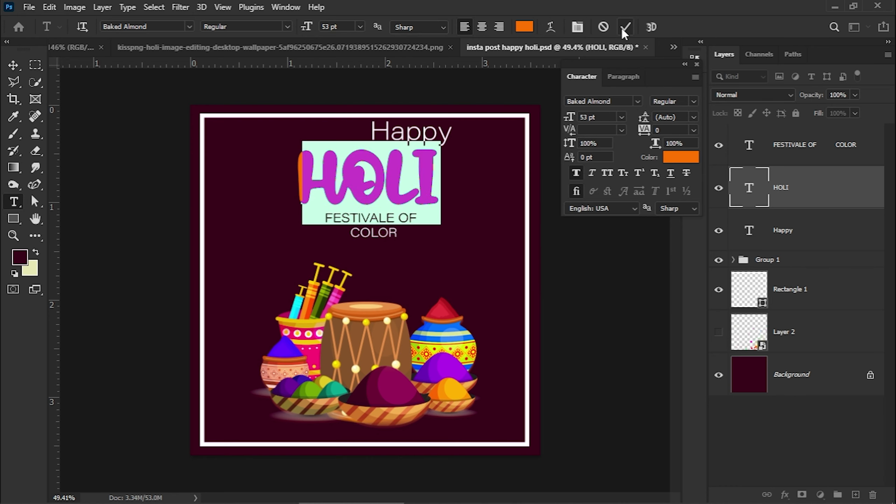
click(625, 27)
key(v)
drag(382, 235, 380, 236)
click(610, 327)
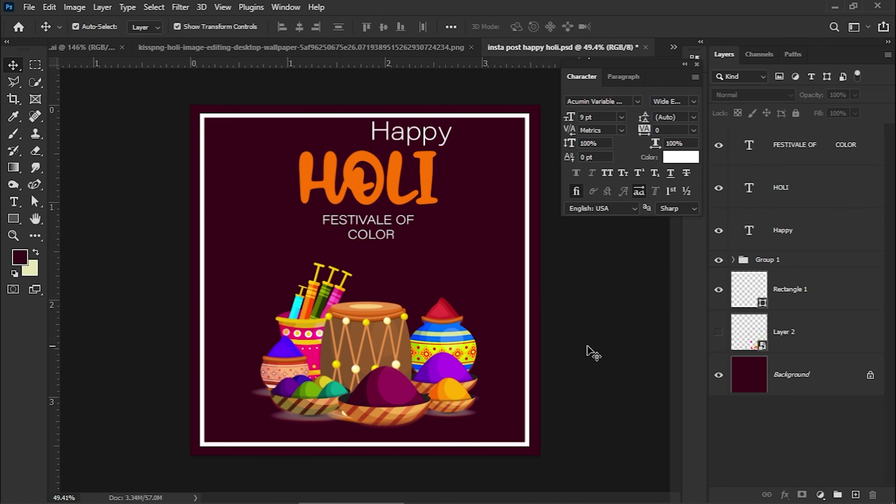
- Nudge the grouped drum and pots artwork slightly to the left
click(445, 372)
click(367, 340)
click(634, 344)
click(767, 190)
key(Left)
key(Left)
key(Left)
key(Left)
click(561, 382)
- Nudge the "Happy", "HOLI" and "FESTIVALE OF COLOR" texts slightly downward together
scroll(556, 383, down, 2)
click(363, 234)
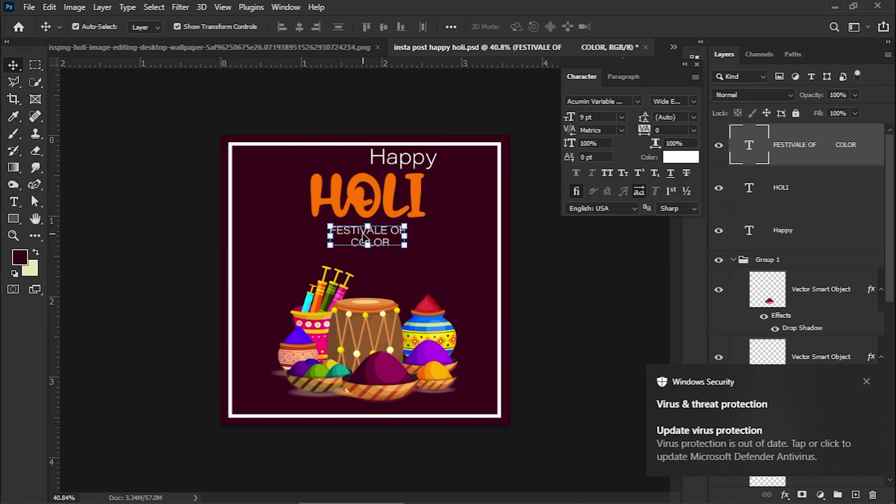
click(367, 202)
click(420, 159)
click(374, 232)
click(420, 159)
key(shift+Down)
key(shift+Down)
click(559, 226)
scroll(494, 226, up, 8)
scroll(498, 252, down, 6)
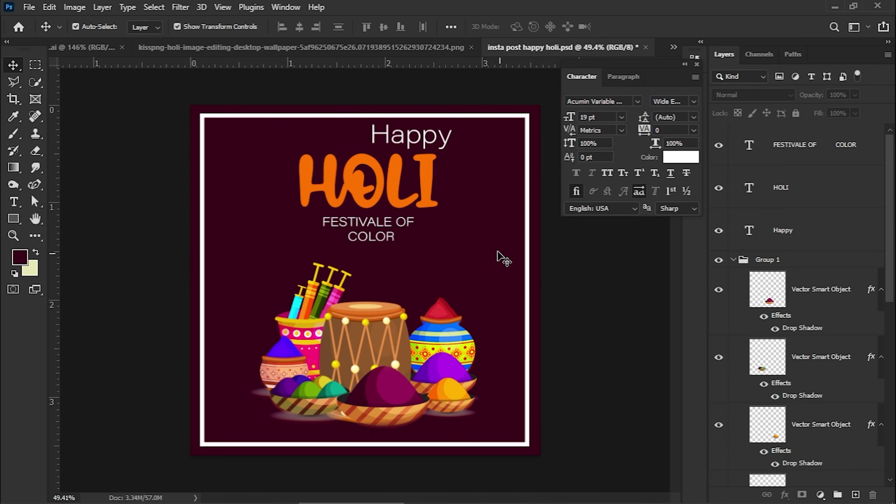
- Align the three text layers to the Background layer's horizontal center
click(796, 145)
ctrl+click(794, 231)
ctrl+click(792, 187)
scroll(794, 247, down, 10)
ctrl+click(803, 465)
click(298, 29)
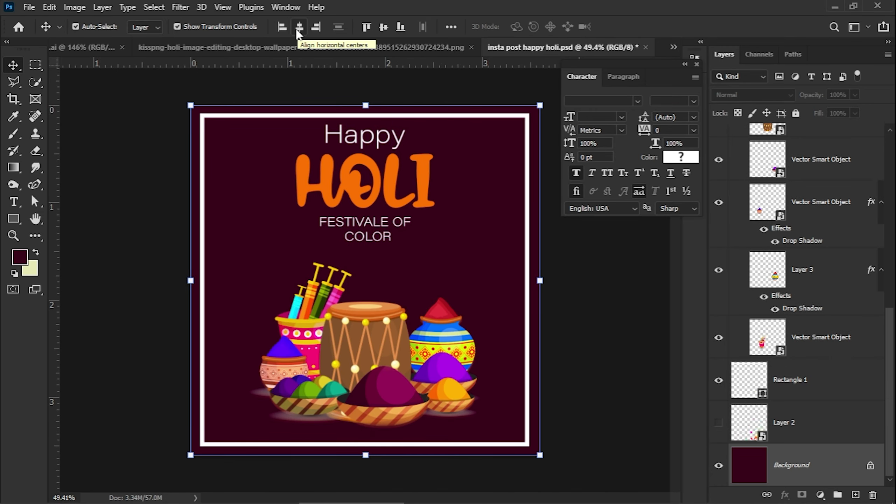
click(135, 133)
- Add the text "NG02 CREATIVE" near the frame's upper-right corner and set its font to Ananda Namaste
scroll(551, 295, up, 6)
scroll(841, 180, up, 10)
click(821, 150)
key(t)
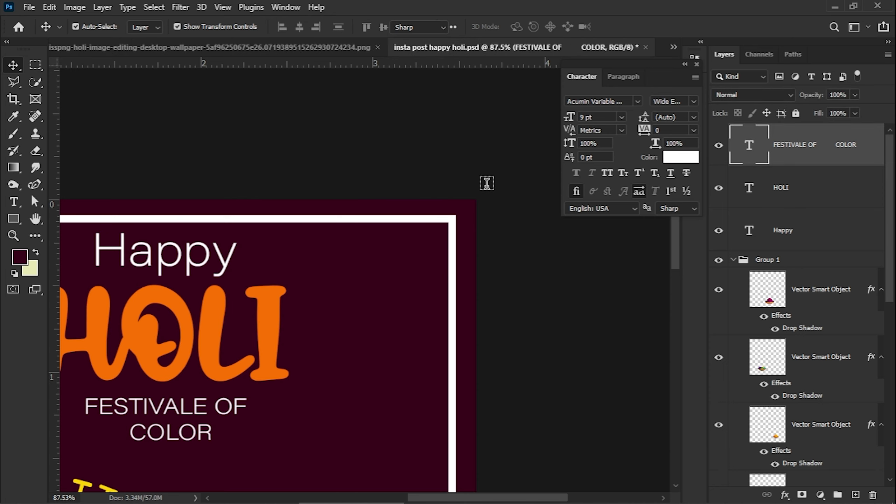
click(386, 218)
text(NG02 CREATION)
key(ctrl+a)
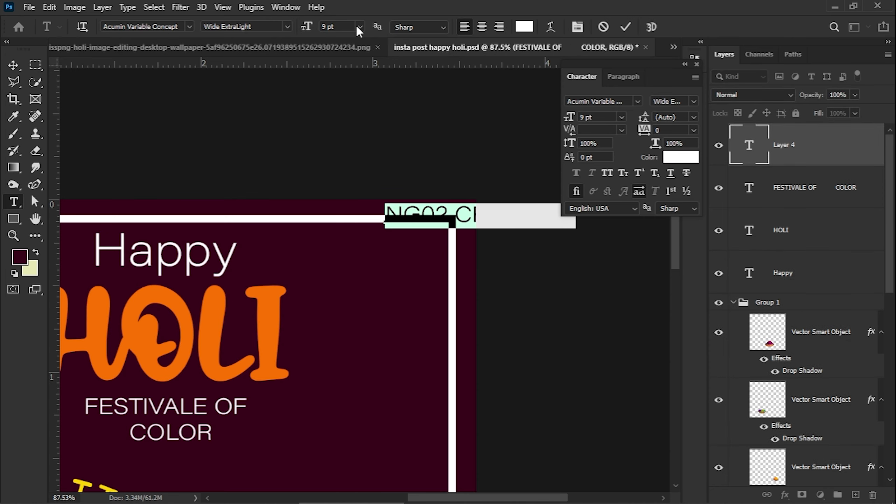
click(638, 102)
click(600, 173)
- Try near-black 050505 as the "NG02 CREATIVE" text colour
click(519, 30)
click(550, 276)
click(839, 111)
- Colour the "NG02 CREATIVE" text with the orange sampled from "HOLI" and move it left over the frame's top edge
click(681, 157)
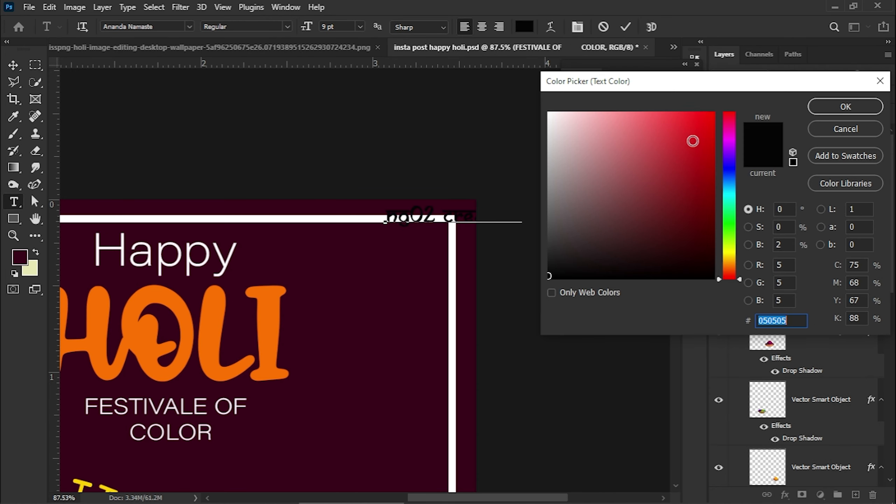
click(269, 324)
click(867, 109)
click(13, 65)
drag(432, 213, 406, 215)
- Try to delete the part of the white frame around the "NG02 CREATIVE" text and undo the change
key(m)
key(Delete)
click(450, 208)
key(v)
click(434, 253)
key(ctrl+d)
scroll(804, 381, down, 10)
click(804, 382)
key(ctrl+z)
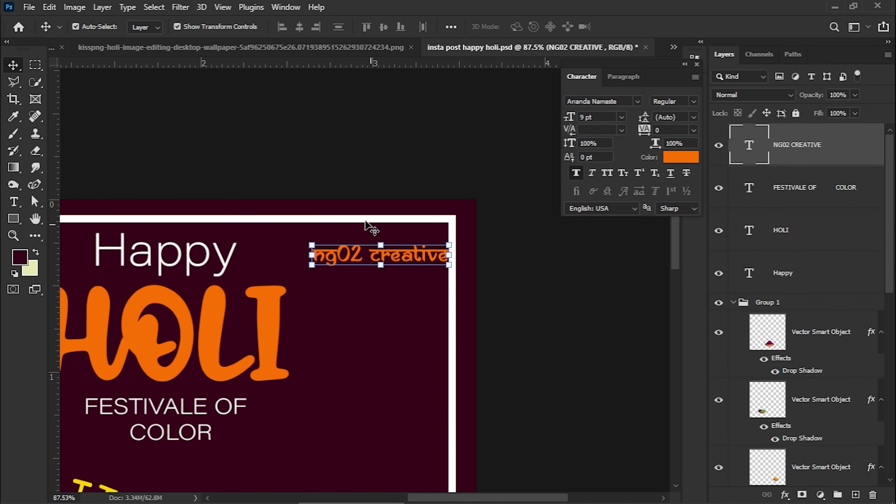
- Try marking out the white frame's top edge above "NG02 CREATIVE" with a marquee and drop the selection
key(m)
drag(319, 213, 446, 228)
key(v)
click(282, 136)
key(ctrl+d)
- Reposition the "NG02 CREATIVE" text inside the upper-right corner of the white frame
drag(406, 255, 382, 254)
drag(431, 243, 409, 235)
key(ctrl+0)
drag(459, 420, 469, 139)
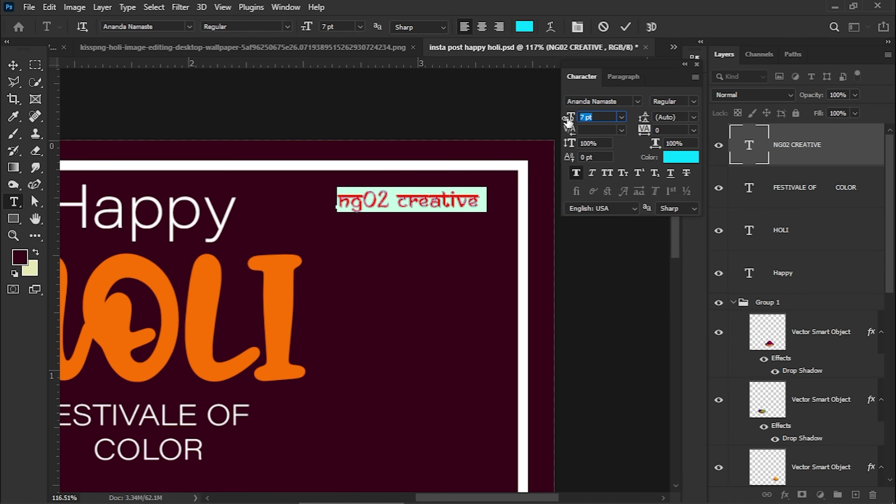